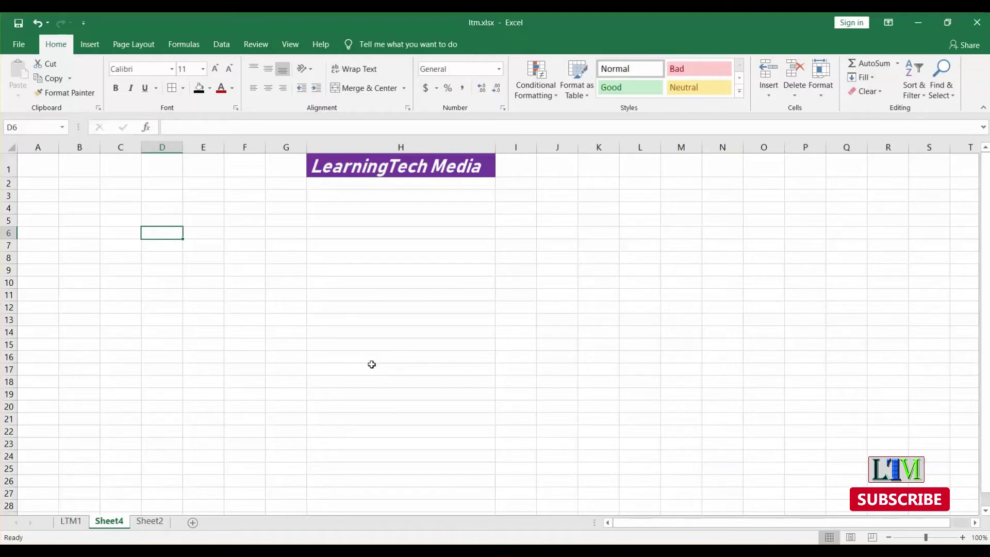
# Enter 1 in D6 and 2 in D7 to start the numbering.
pyautogui.doubleClick(169, 232)
pyautogui.write('1')
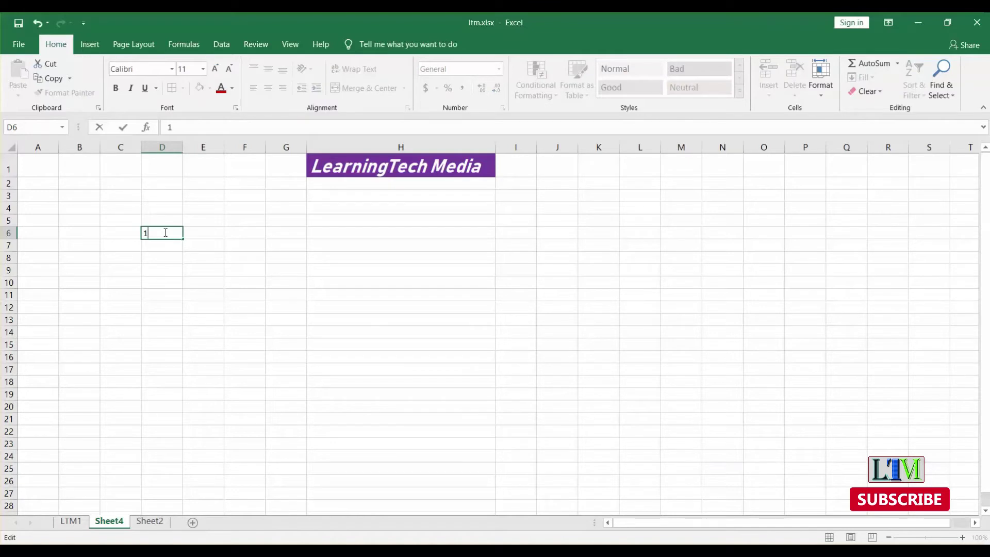
pyautogui.press('Return')
pyautogui.doubleClick(169, 245)
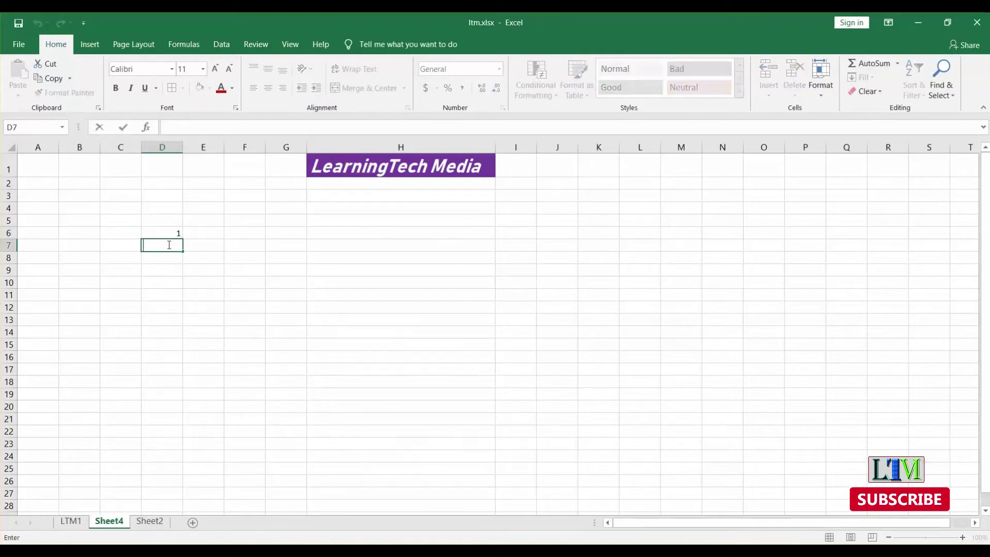
pyautogui.write('2')
pyautogui.click(237, 293)
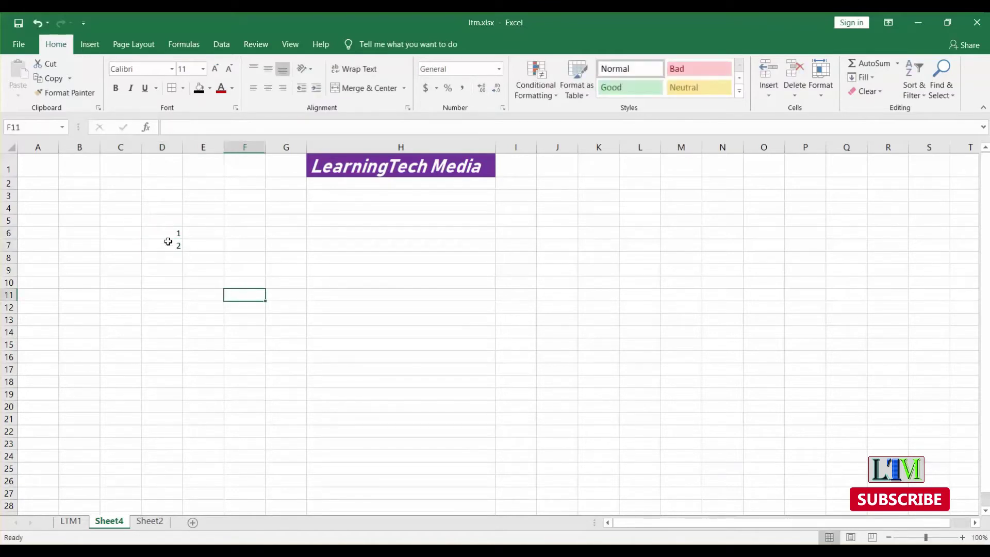
# Extend the 1, 2 pattern with the fill handle so D6:D18 holds 1 through 13.
pyautogui.click(174, 226)
pyautogui.moveTo(175, 233); pyautogui.dragTo(187, 407)
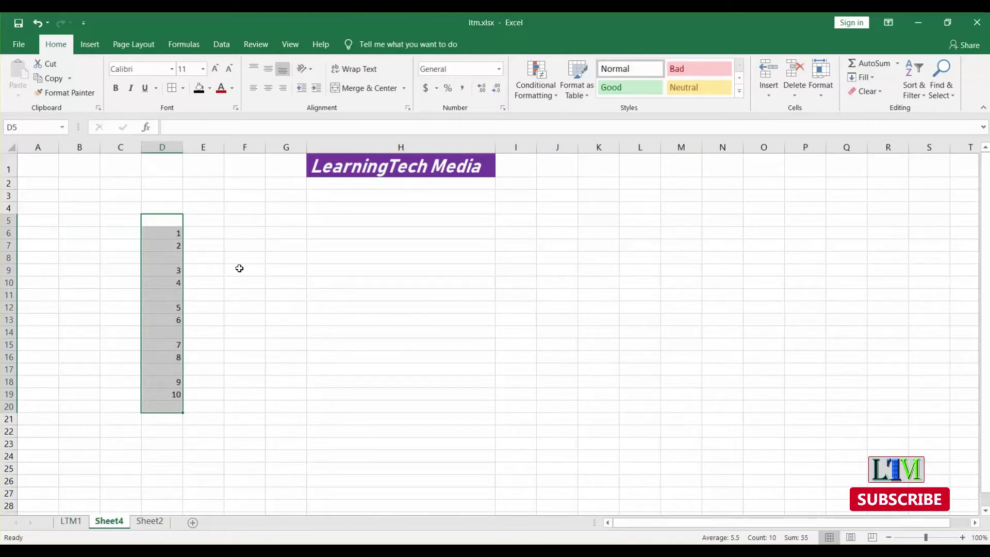
pyautogui.hotkey('ctrl', 'z')
pyautogui.click(174, 221)
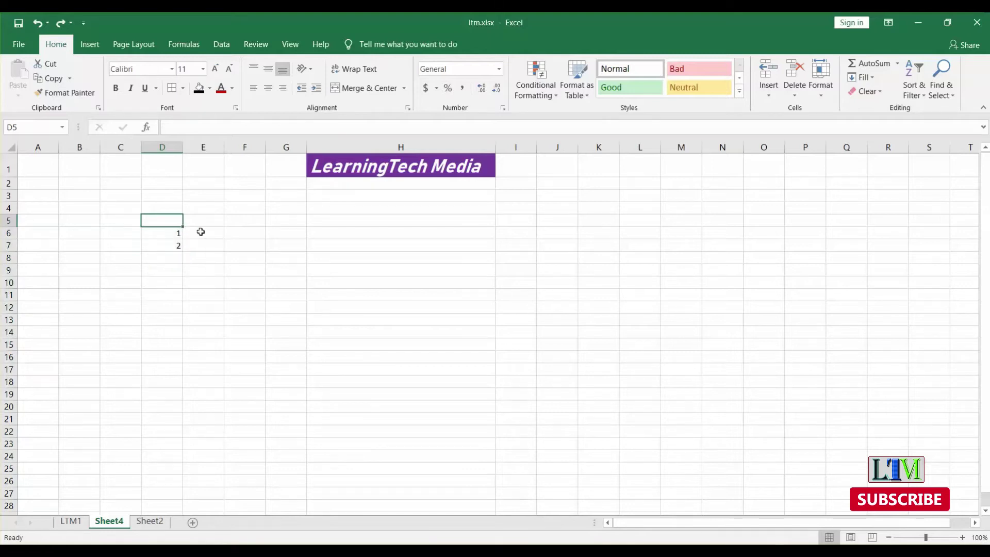
pyautogui.click(215, 233)
pyautogui.click(173, 237)
pyautogui.moveTo(183, 238); pyautogui.dragTo(184, 251)
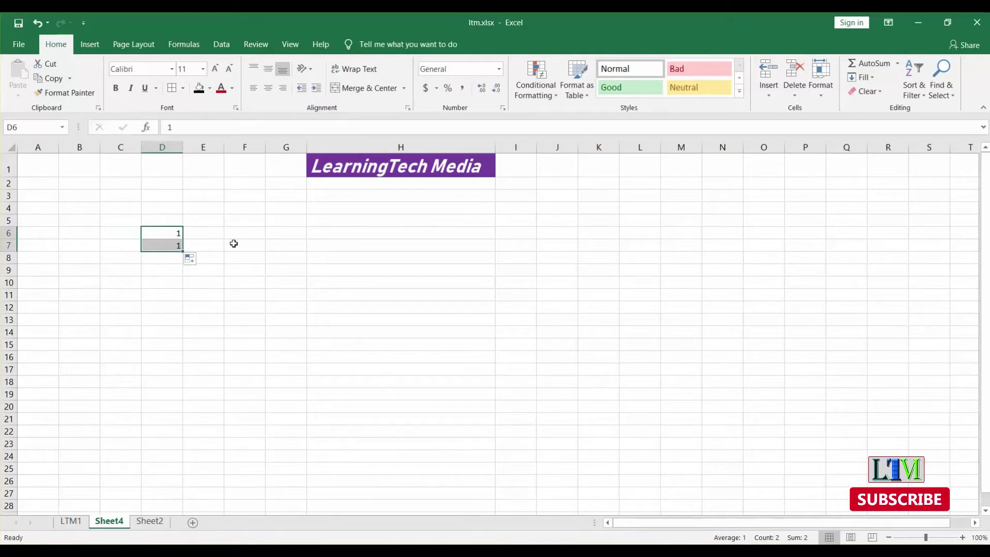
pyautogui.hotkey('ctrl', 'z')
pyautogui.click(181, 251)
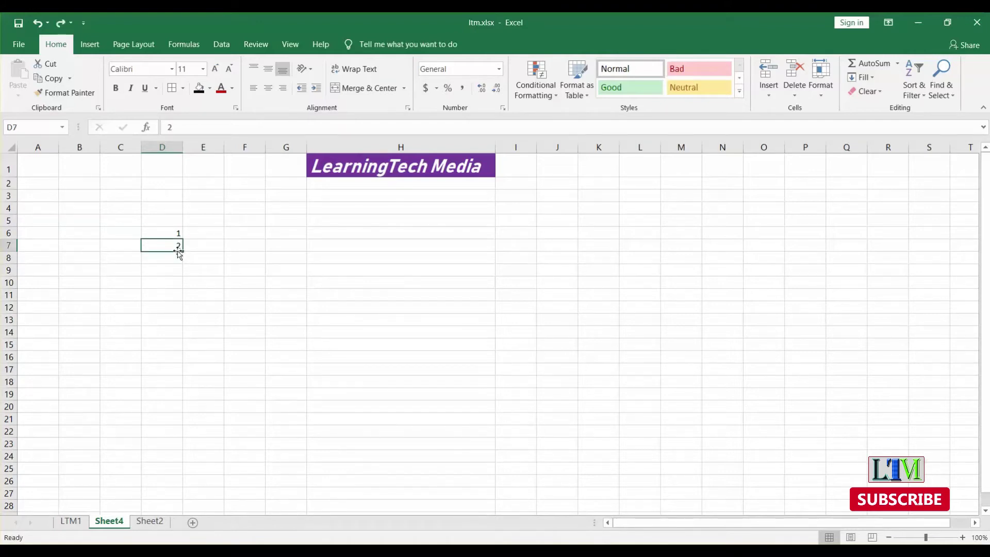
pyautogui.moveTo(175, 243)
pyautogui.mouseDown()
pyautogui.moveTo(168, 232)
pyautogui.moveTo(183, 253)
pyautogui.moveTo(178, 391)
pyautogui.moveTo(178, 382)
pyautogui.mouseUp()
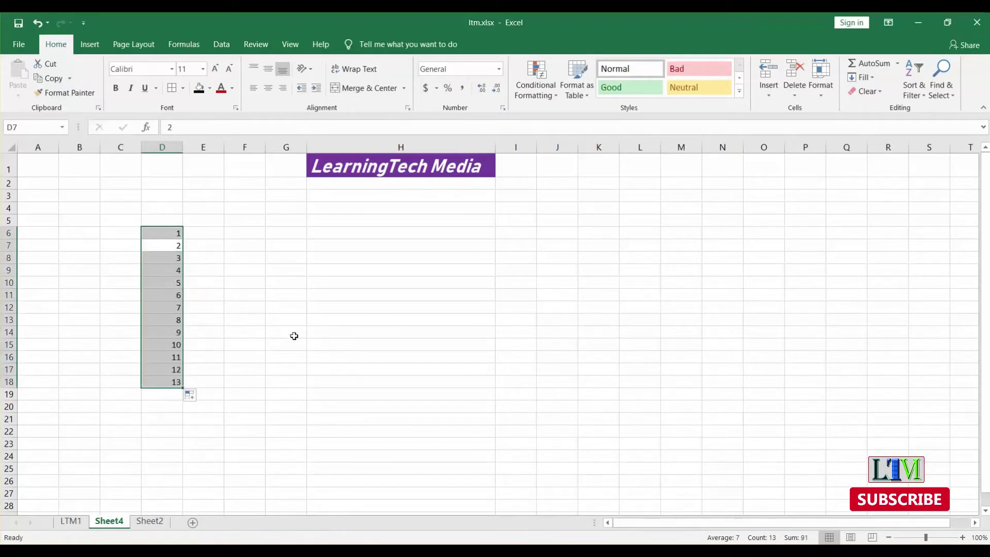
pyautogui.click(287, 333)
# Select the range D18:D21.
pyautogui.scroll(-2, 206, 284)
pyautogui.scroll(2, 199, 285)
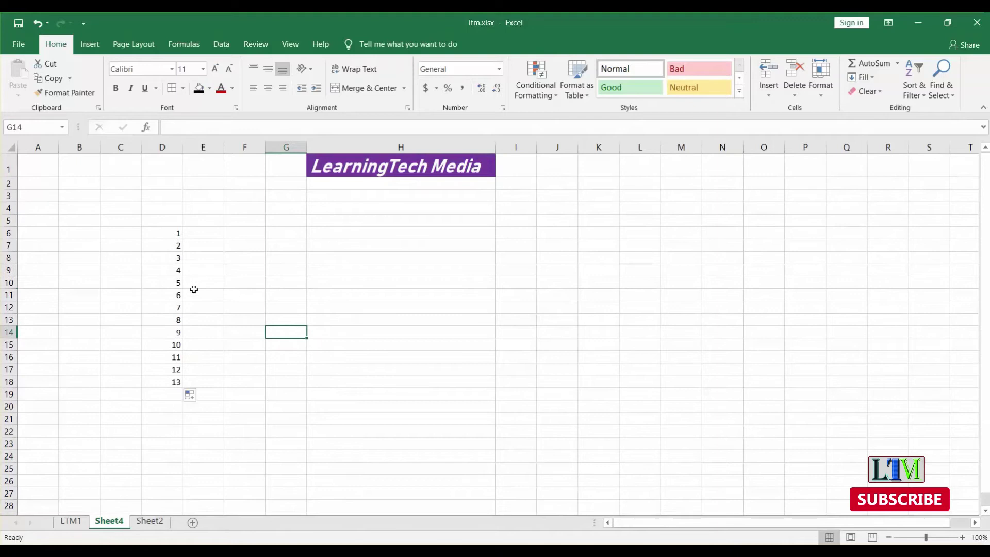
pyautogui.moveTo(174, 382); pyautogui.dragTo(178, 418)
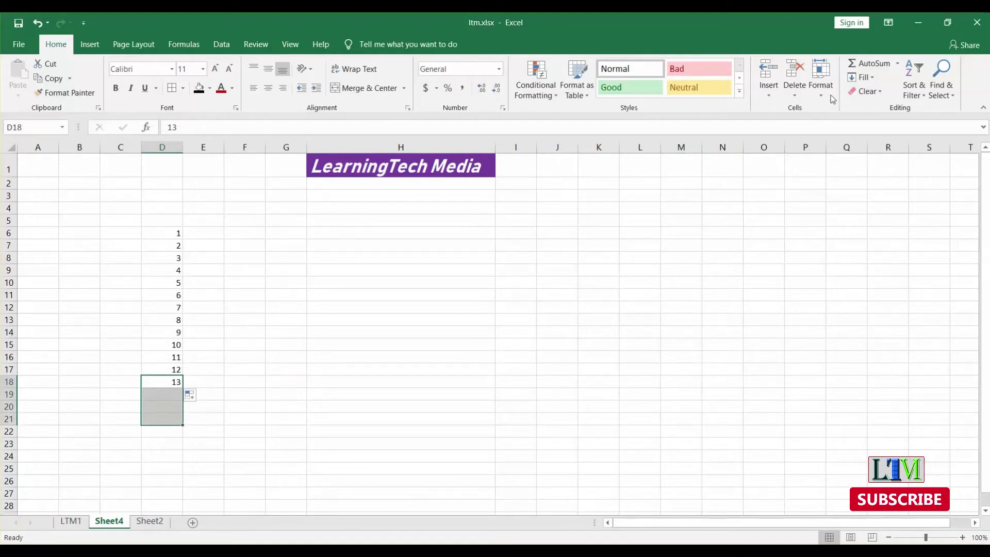
# Use Fill Down to copy D18's 13 into D19:D21, then pick cell D17.
pyautogui.click(864, 79)
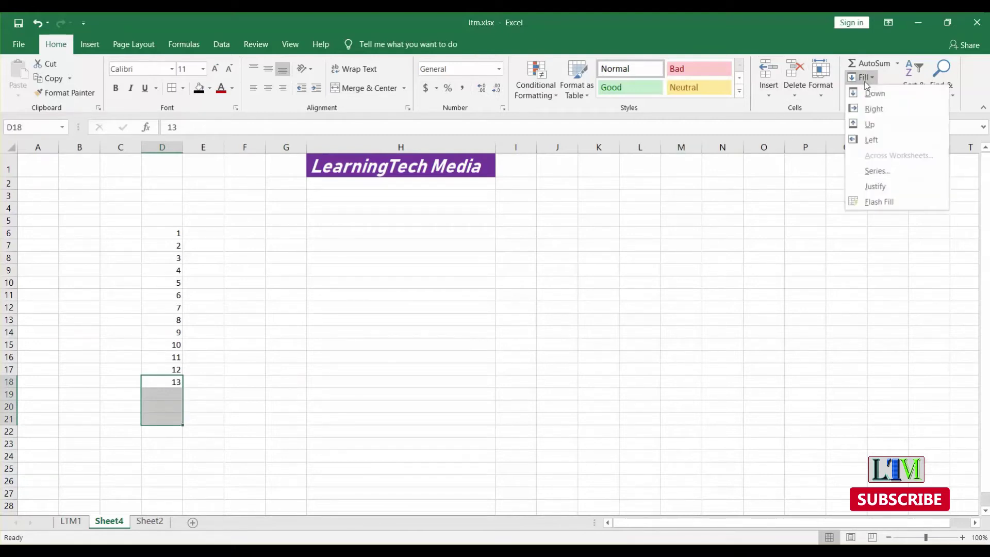
pyautogui.click(876, 95)
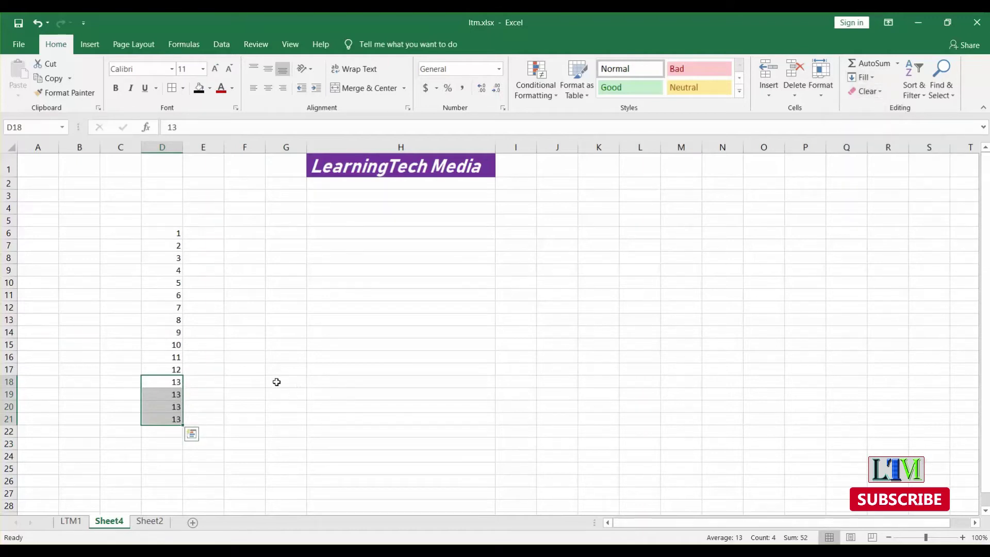
pyautogui.click(256, 381)
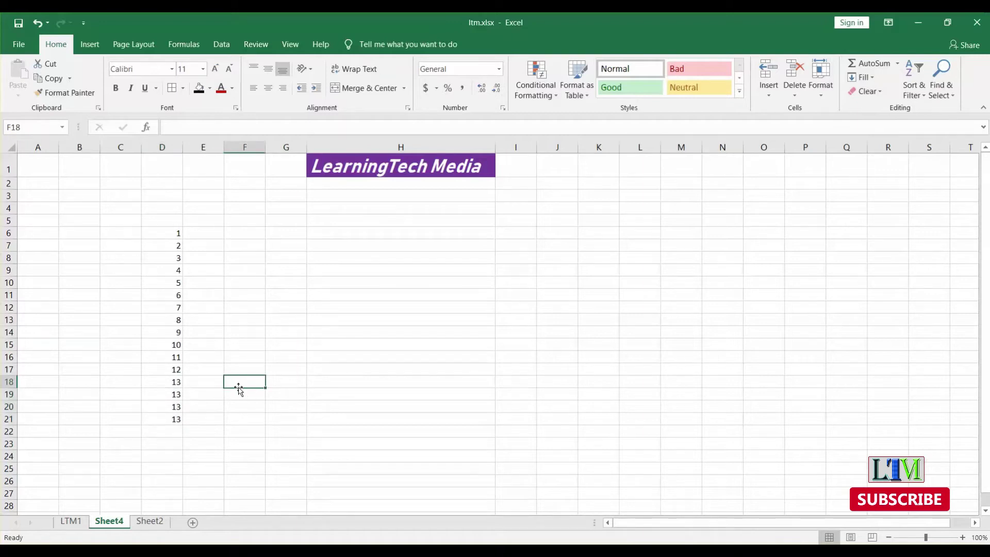
pyautogui.click(171, 385)
pyautogui.click(180, 374)
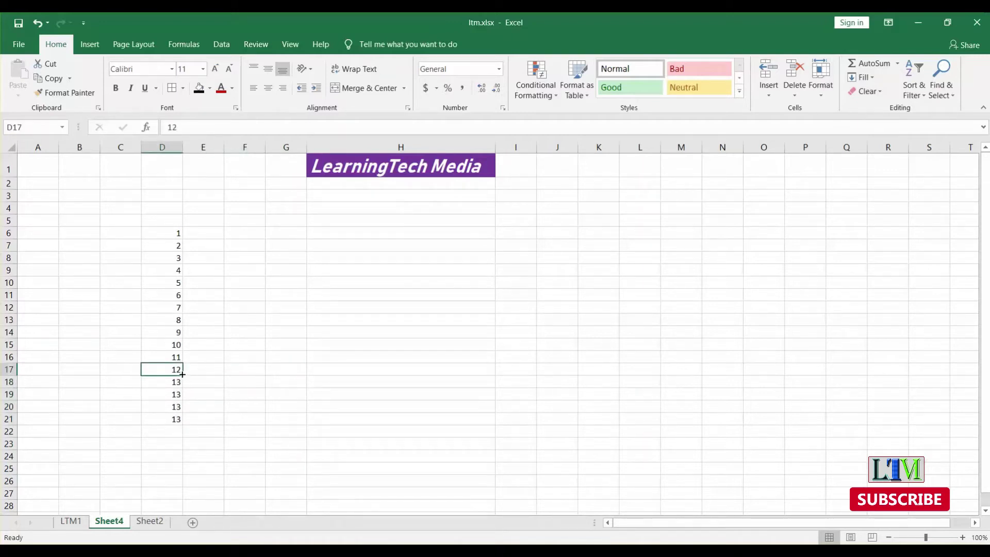
# Use Fill Right on D17:G17 to copy the 12 into E17:G17, then select B15:D15.
pyautogui.moveTo(177, 371); pyautogui.dragTo(399, 355)
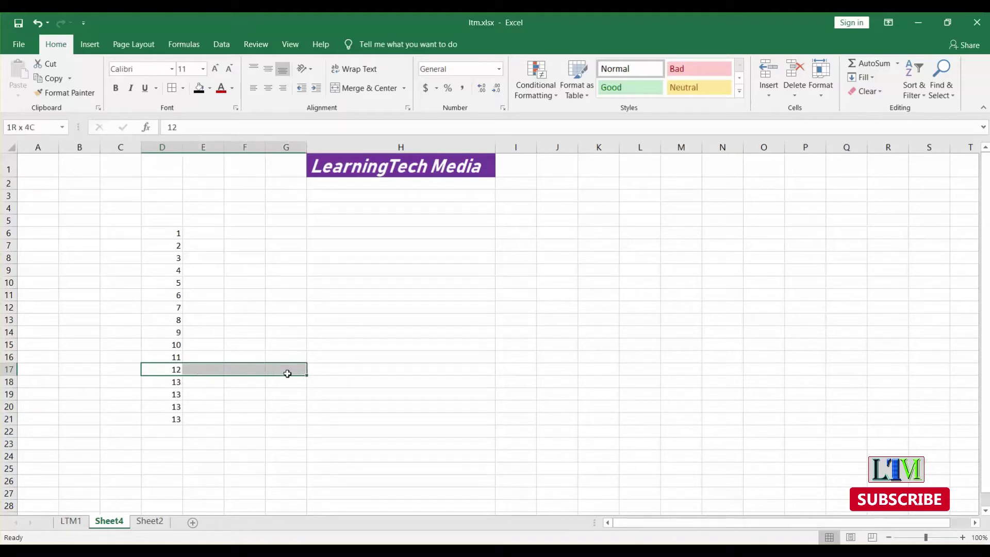
pyautogui.click(873, 78)
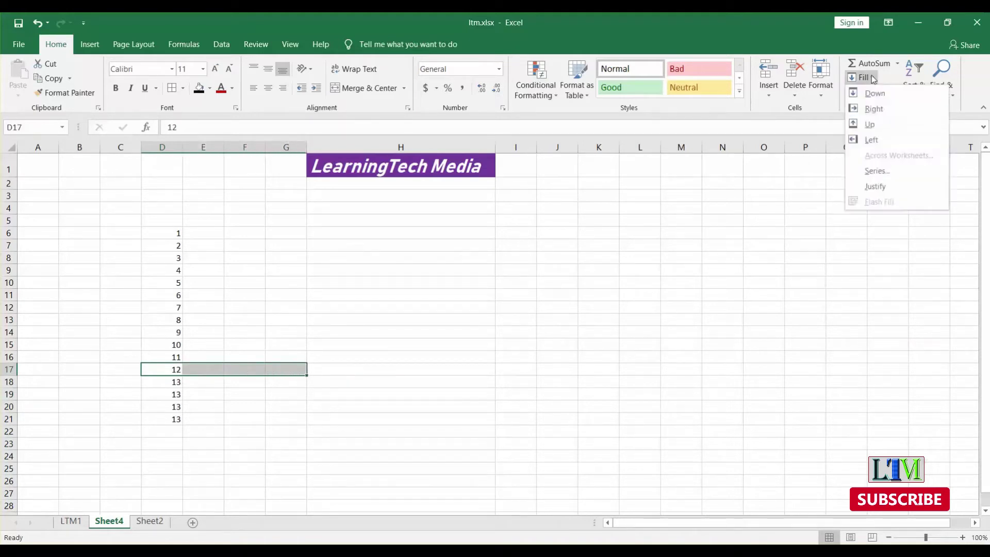
pyautogui.click(877, 102)
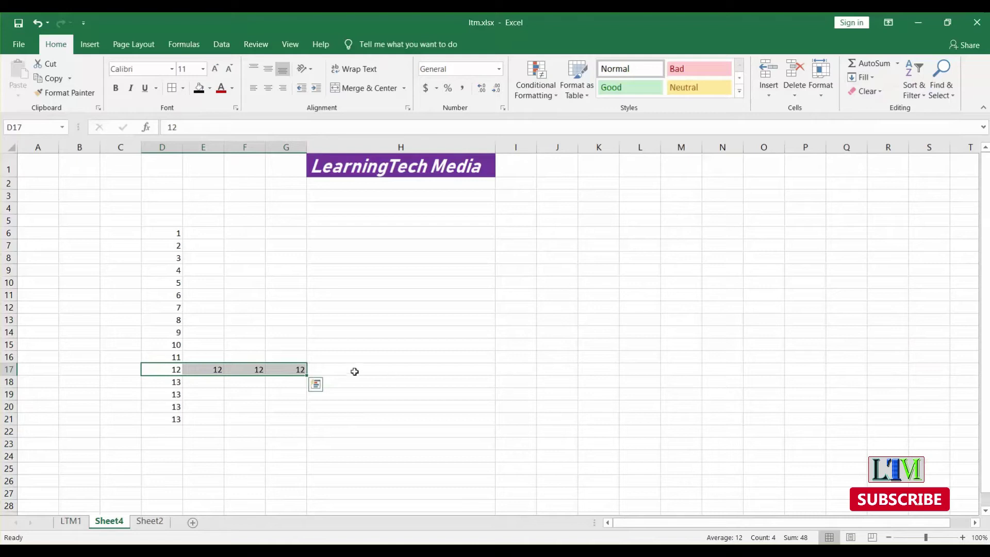
pyautogui.click(176, 346)
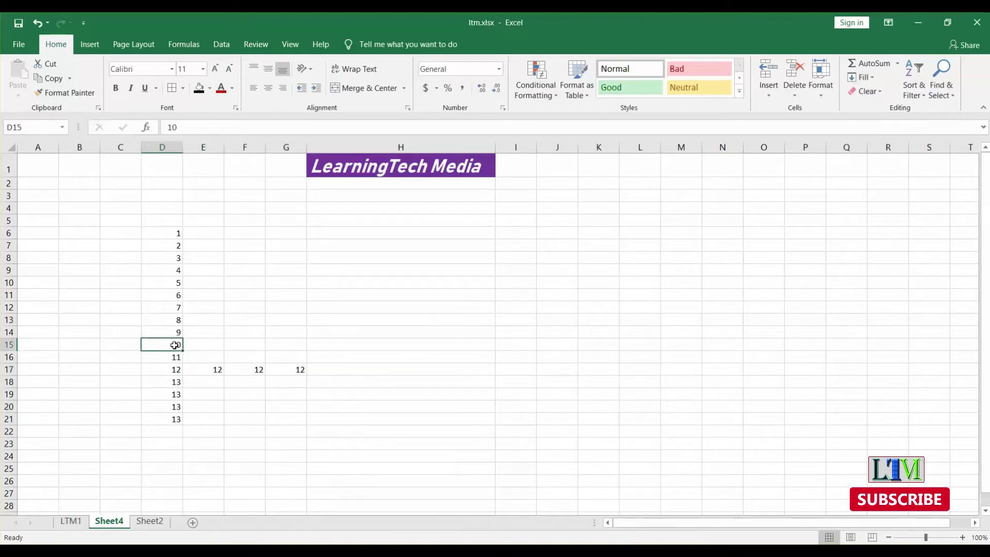
pyautogui.moveTo(174, 345); pyautogui.dragTo(69, 349)
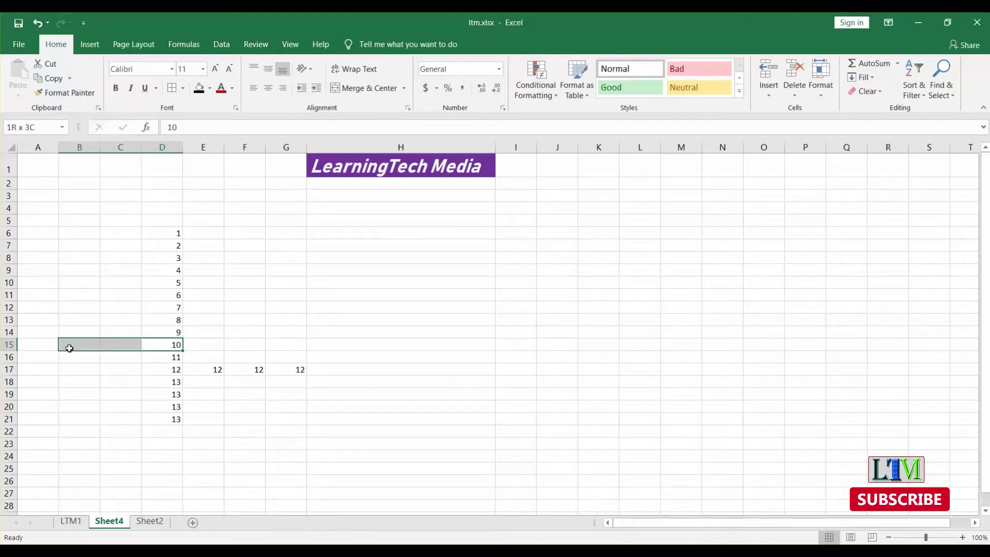
# Use Fill Left to copy D15's 10 into B15 and C15, then select D4:D6.
pyautogui.click(864, 77)
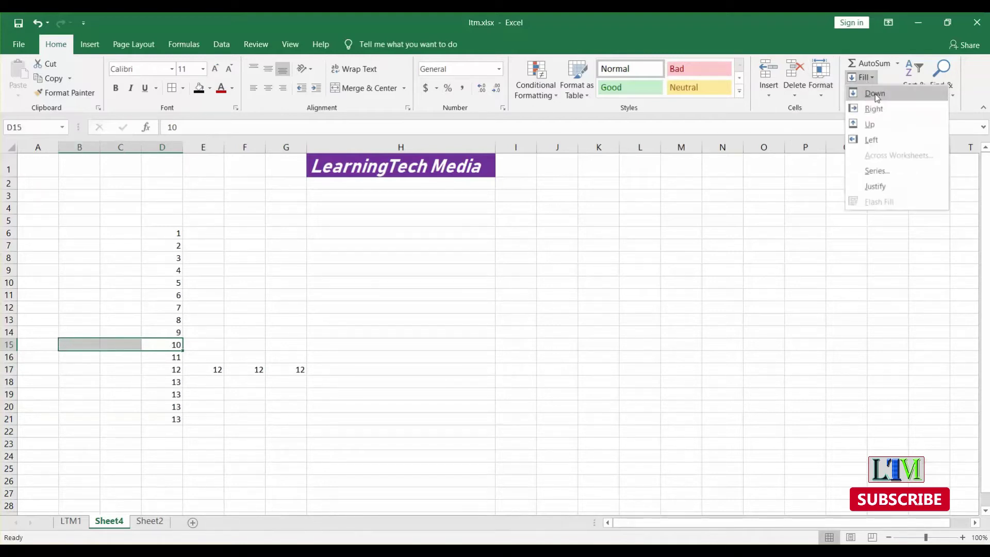
pyautogui.click(871, 137)
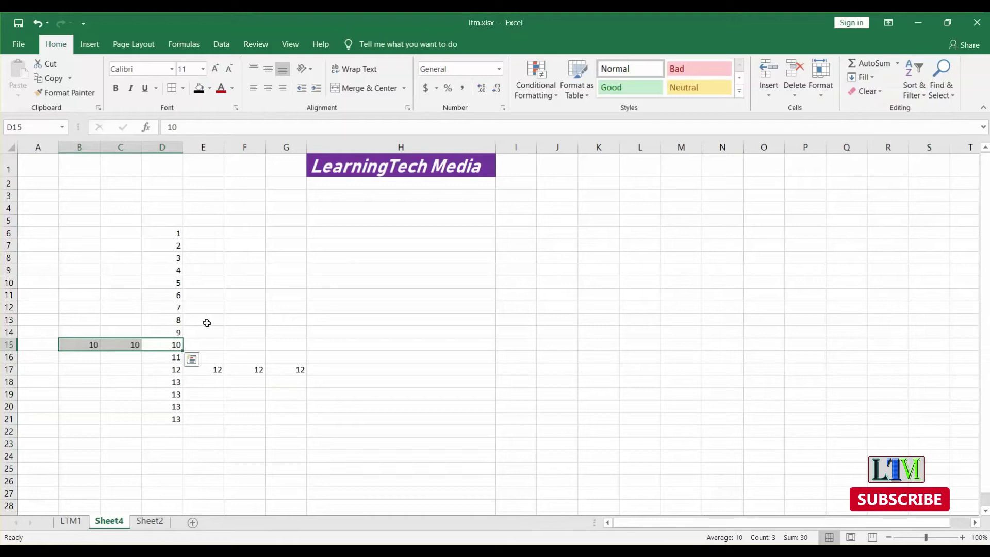
pyautogui.click(178, 231)
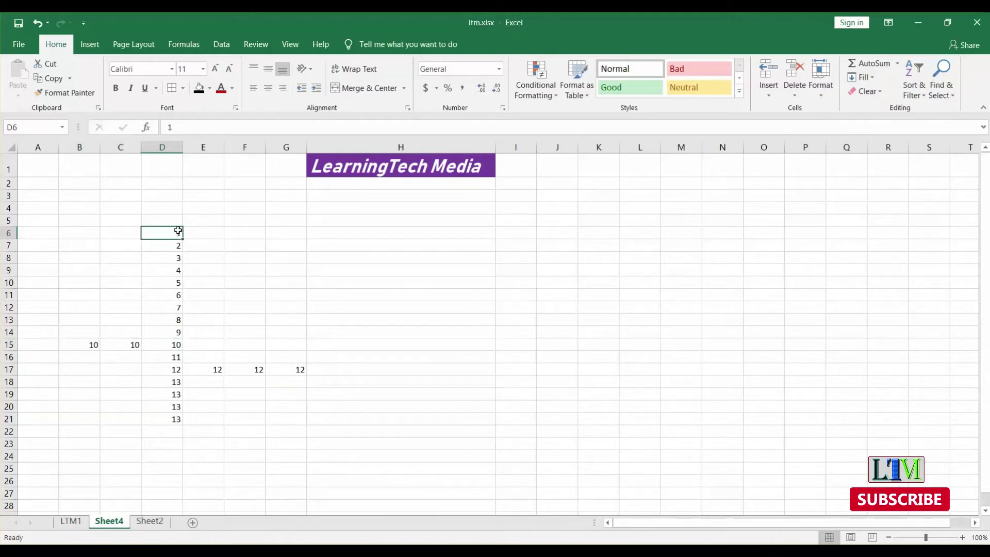
pyautogui.moveTo(178, 232); pyautogui.dragTo(166, 206)
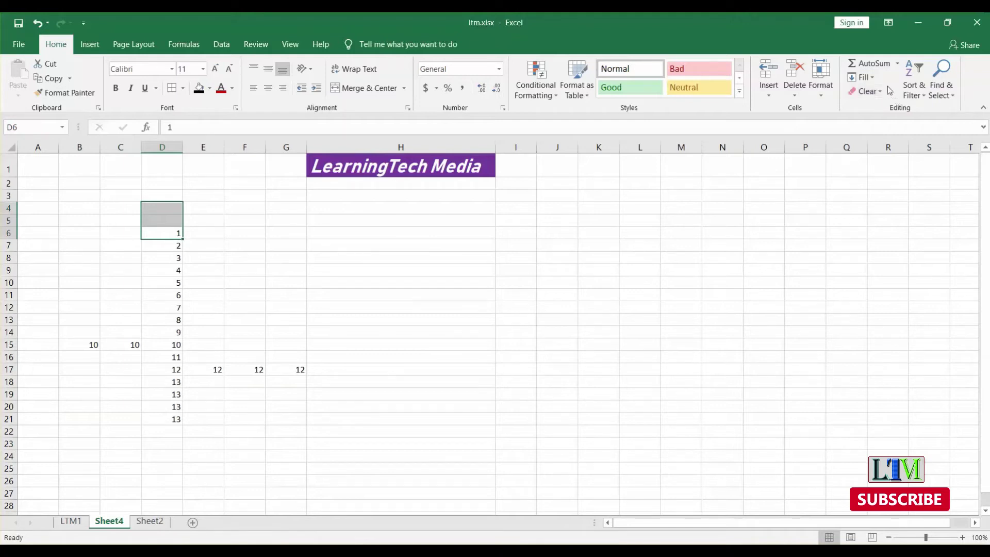
# Use Fill Up to copy D6's 1 into D4 and D5.
pyautogui.click(871, 77)
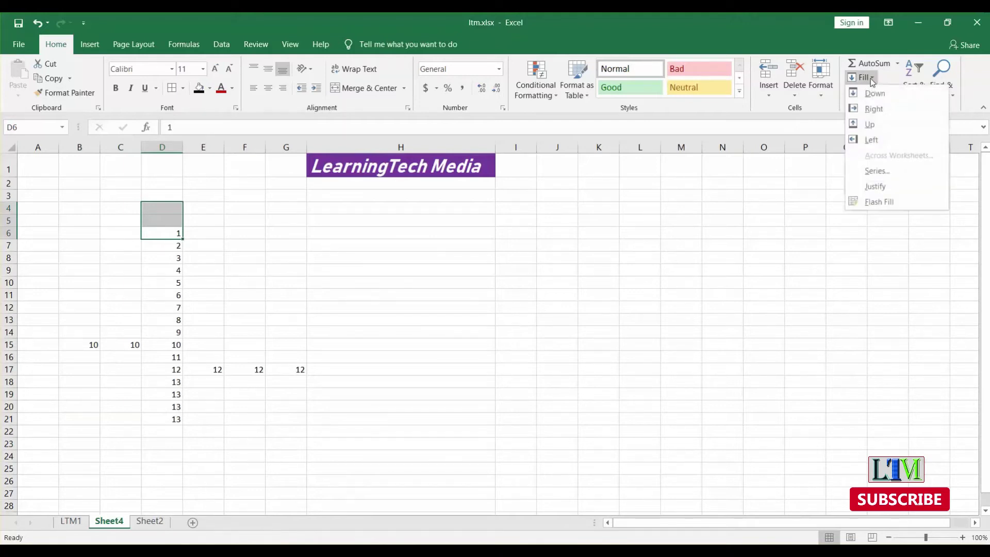
pyautogui.click(877, 121)
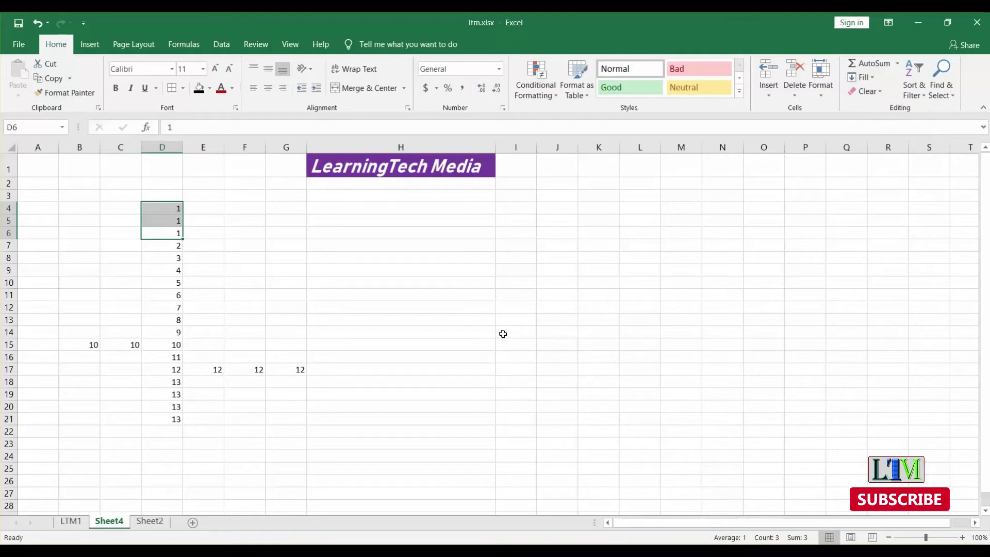
pyautogui.click(525, 321)
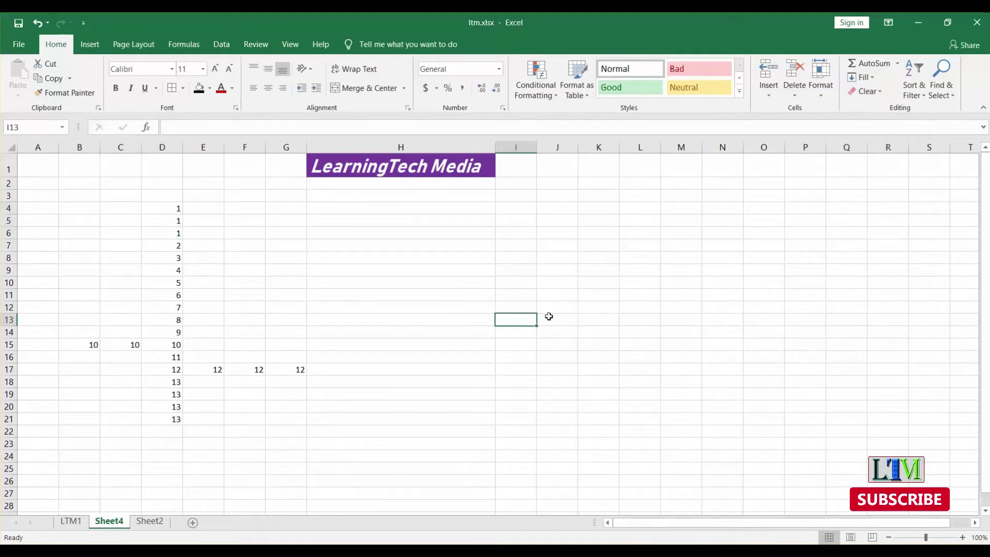
pyautogui.click(288, 374)
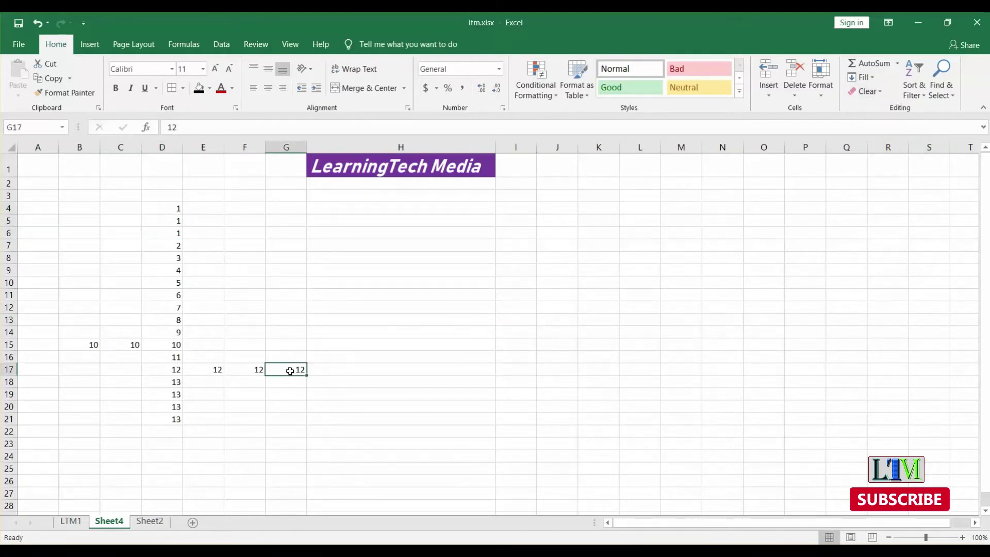
# Enter 12 as the starting value in merged cell H11.
pyautogui.click(432, 297)
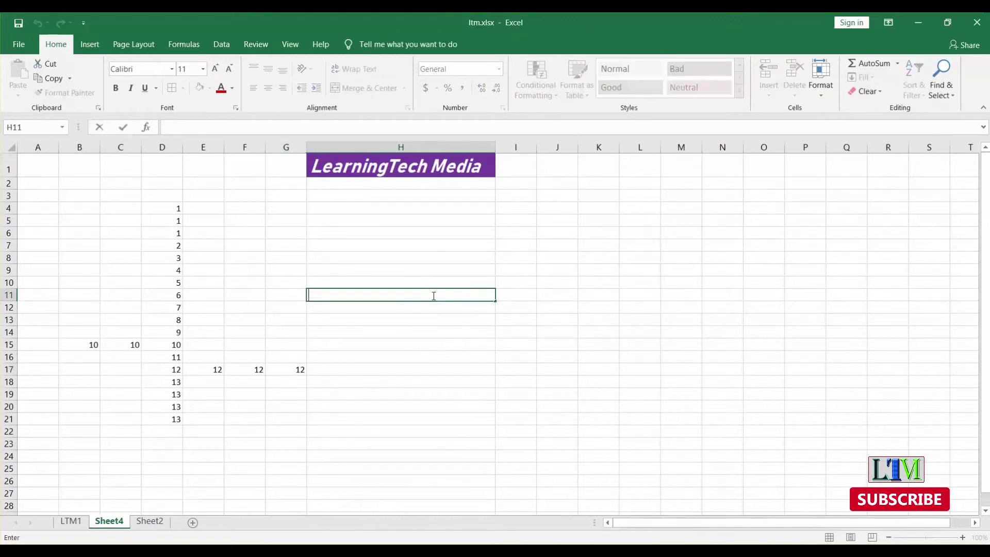
pyautogui.write('12')
pyautogui.click(528, 294)
pyautogui.click(494, 301)
pyautogui.moveTo(495, 300); pyautogui.dragTo(494, 312)
pyautogui.click(526, 286)
pyautogui.hotkey('ctrl', 'z')
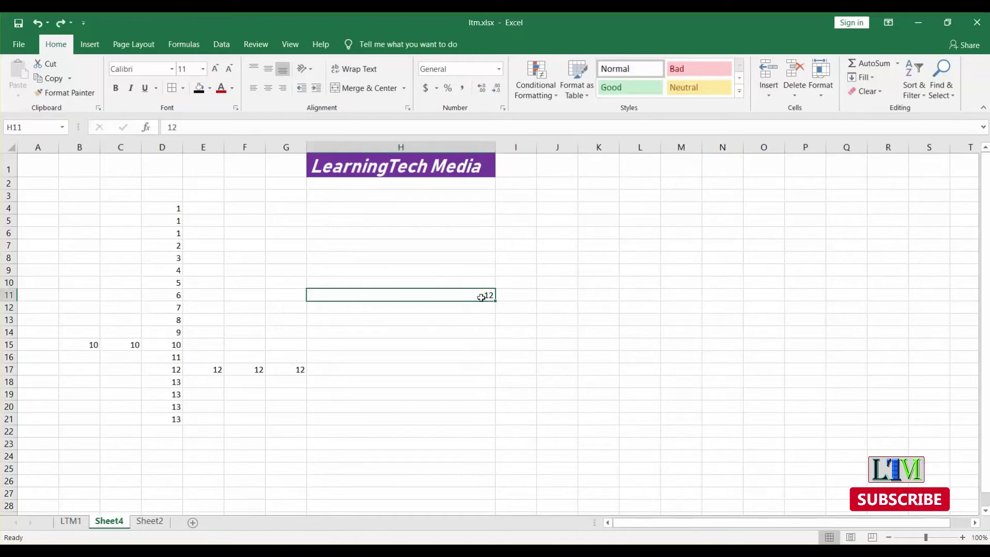
# Fill H11:H21 with a linear column series, redone with step value 1 so it reads 12 to 22.
pyautogui.moveTo(488, 295); pyautogui.dragTo(473, 412)
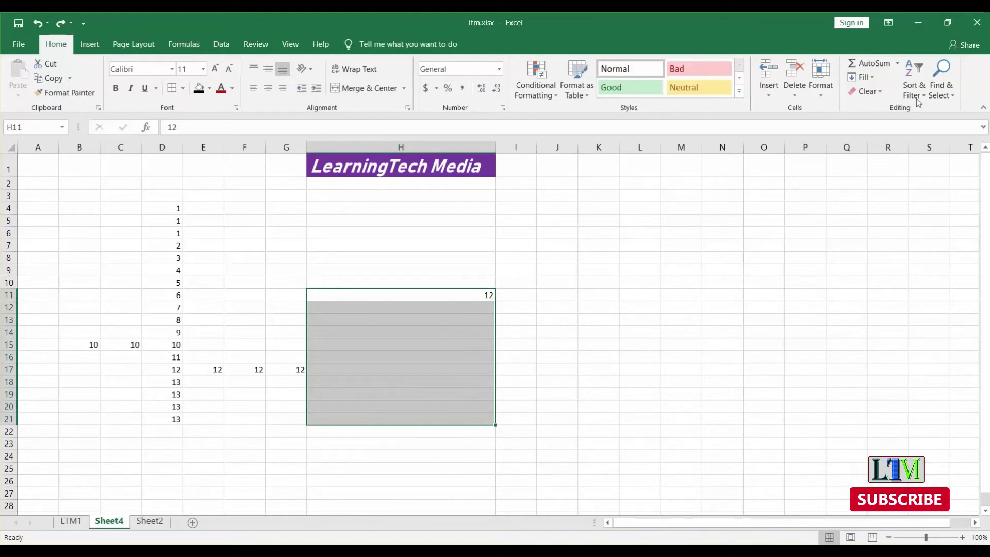
pyautogui.click(876, 77)
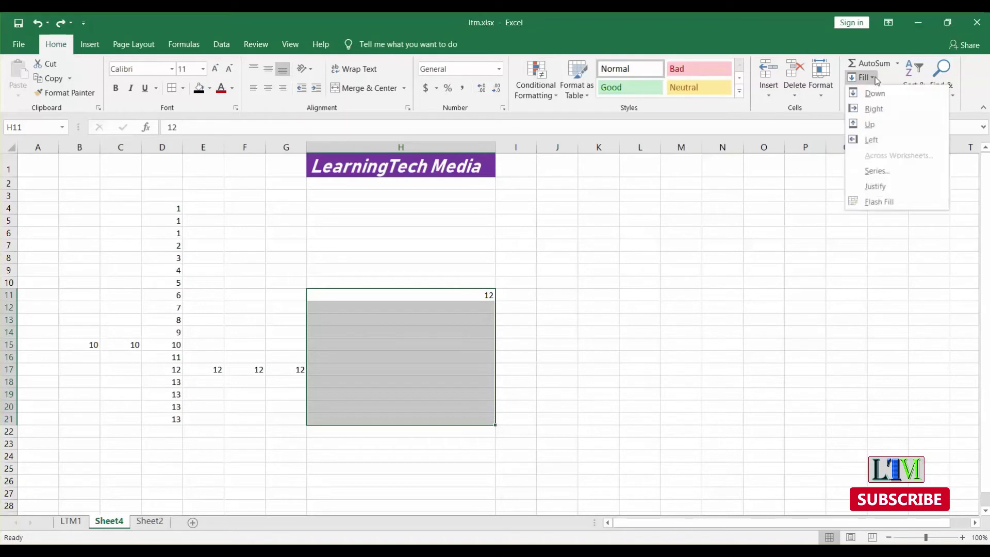
pyautogui.click(892, 171)
pyautogui.write('3')
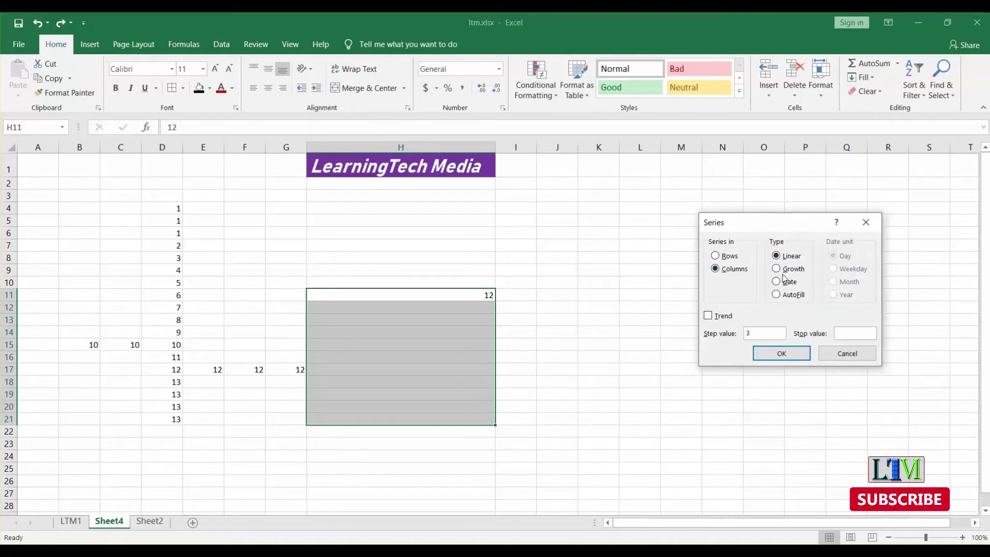
pyautogui.click(793, 355)
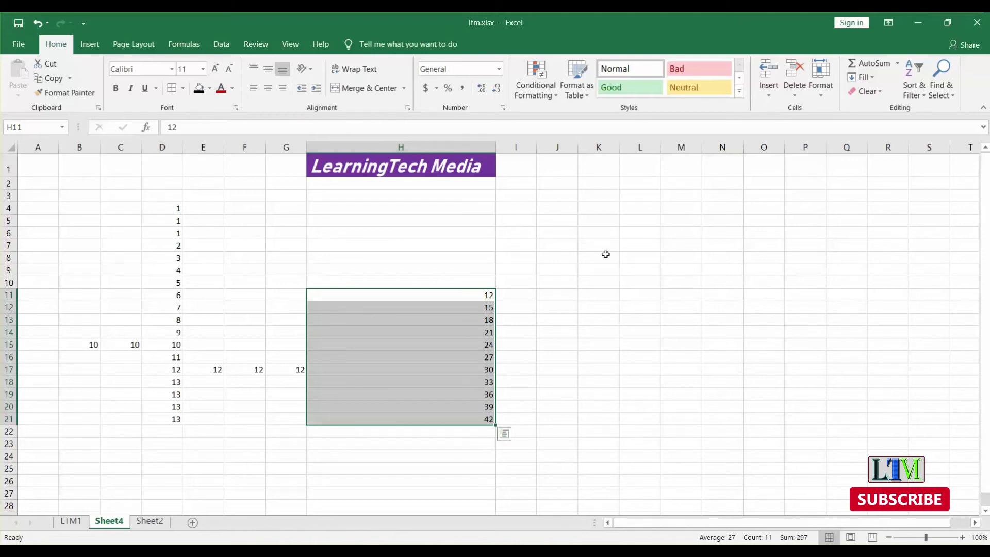
pyautogui.click(871, 82)
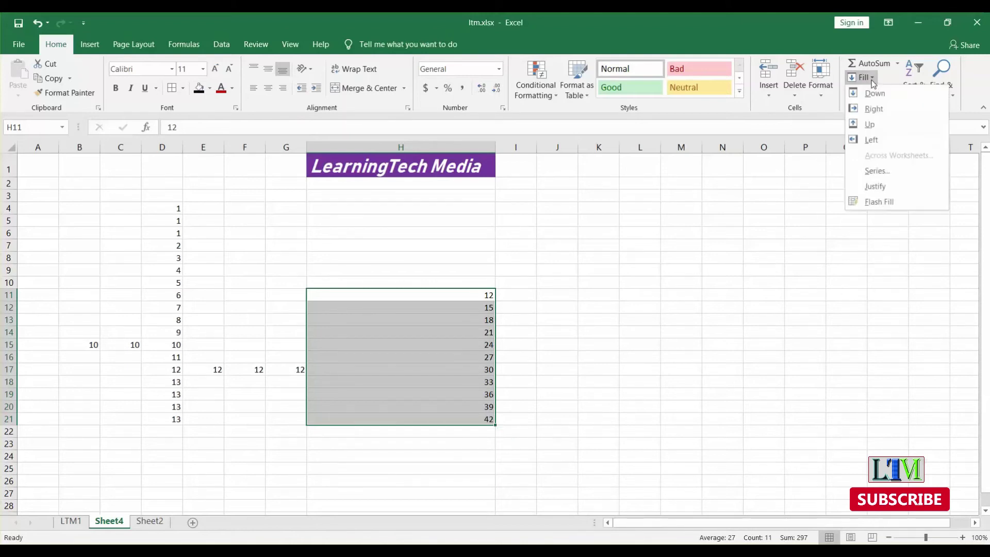
pyautogui.click(901, 168)
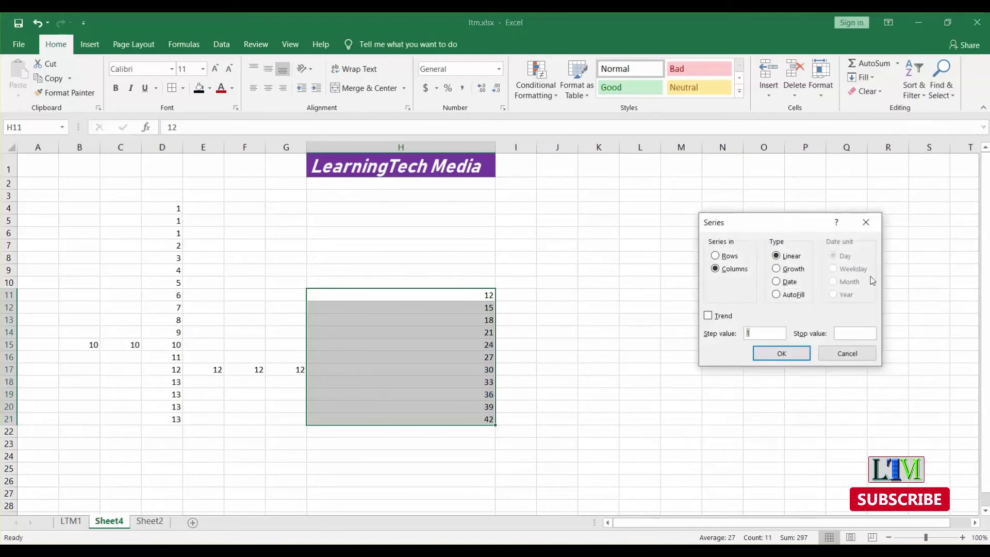
pyautogui.click(779, 353)
pyautogui.click(652, 293)
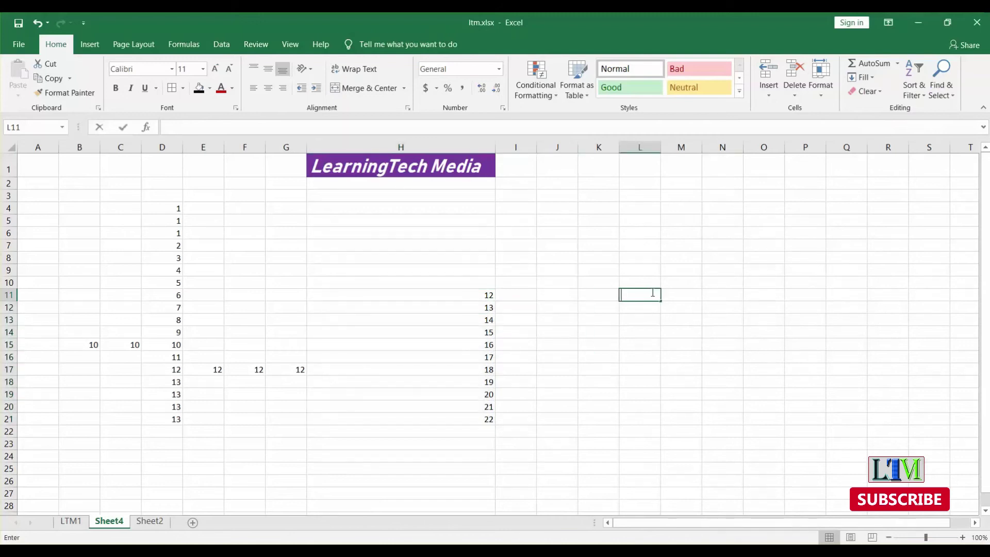
# Enter a start date in L11 that shows as Sunday, January 22, 1900.
pyautogui.write('22-03-18')
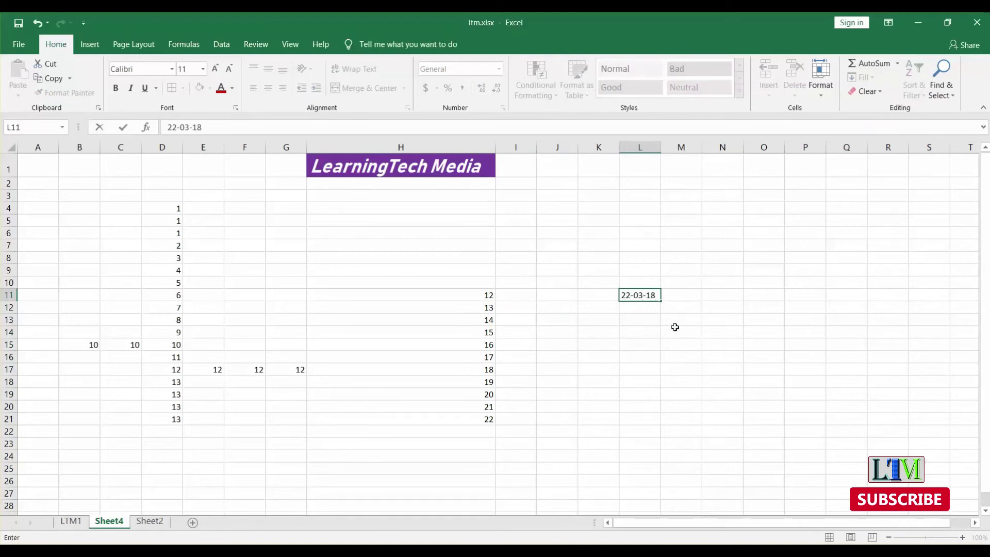
pyautogui.click(675, 327)
pyautogui.click(649, 298)
pyautogui.moveTo(660, 298); pyautogui.dragTo(655, 362)
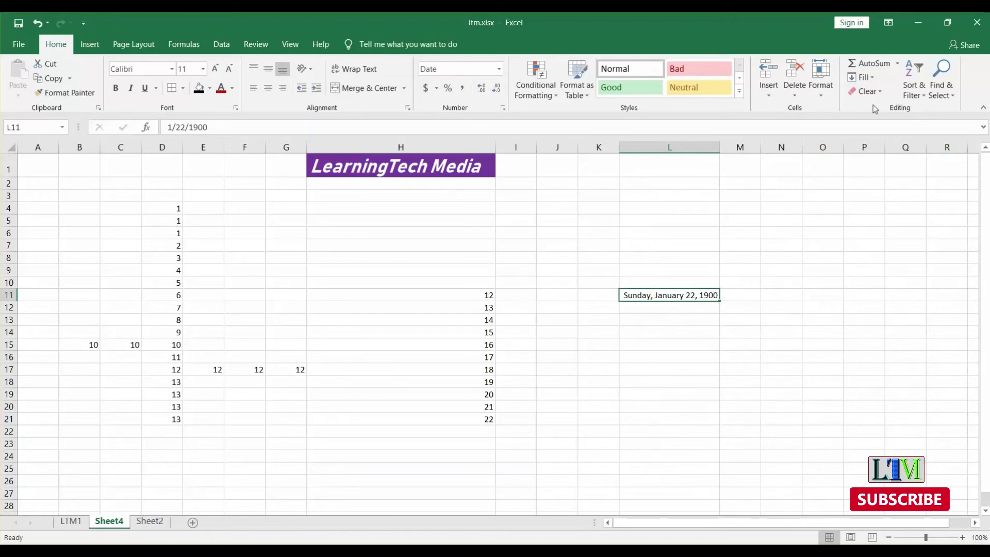
# Set the Series dialog to Columns, then cancel without filling.
pyautogui.click(862, 77)
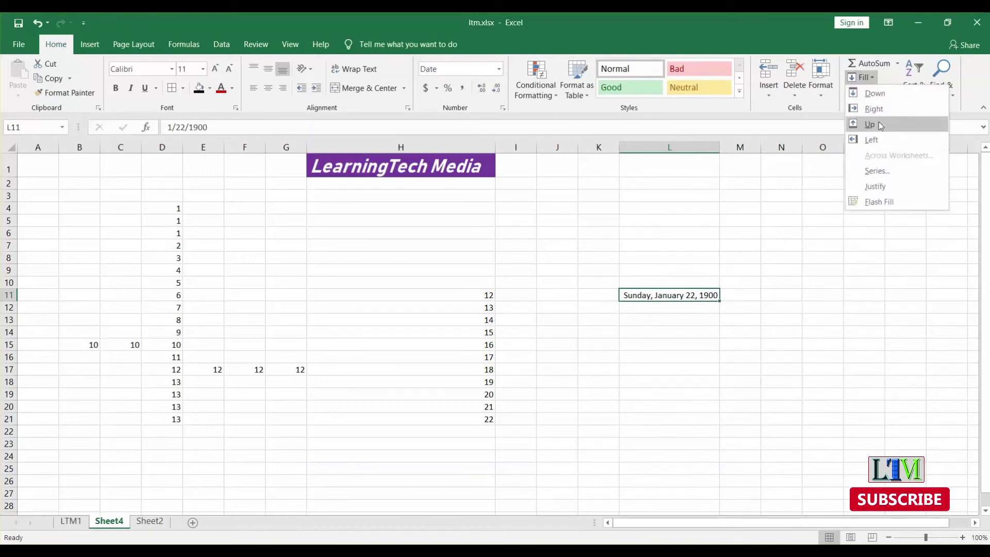
pyautogui.click(877, 171)
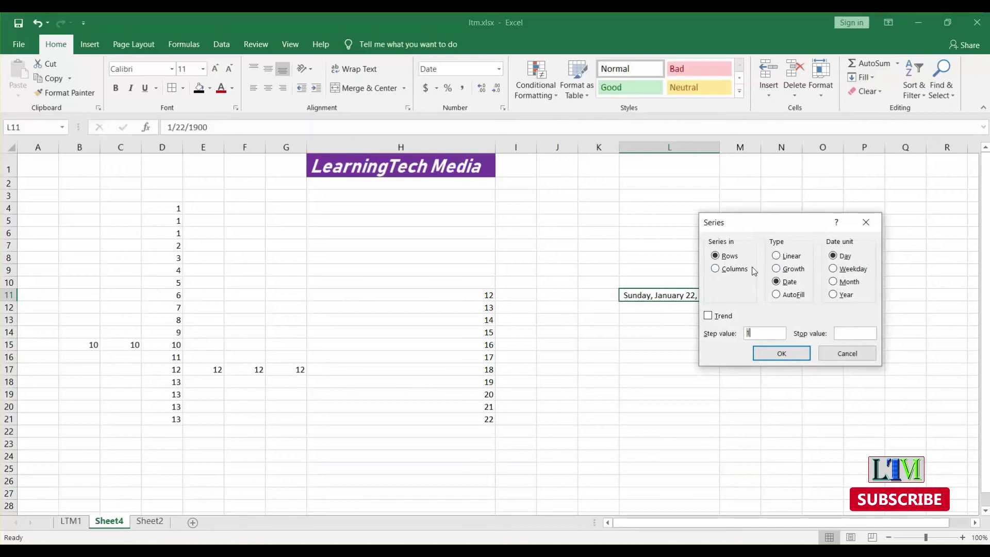
pyautogui.click(720, 269)
pyautogui.click(846, 353)
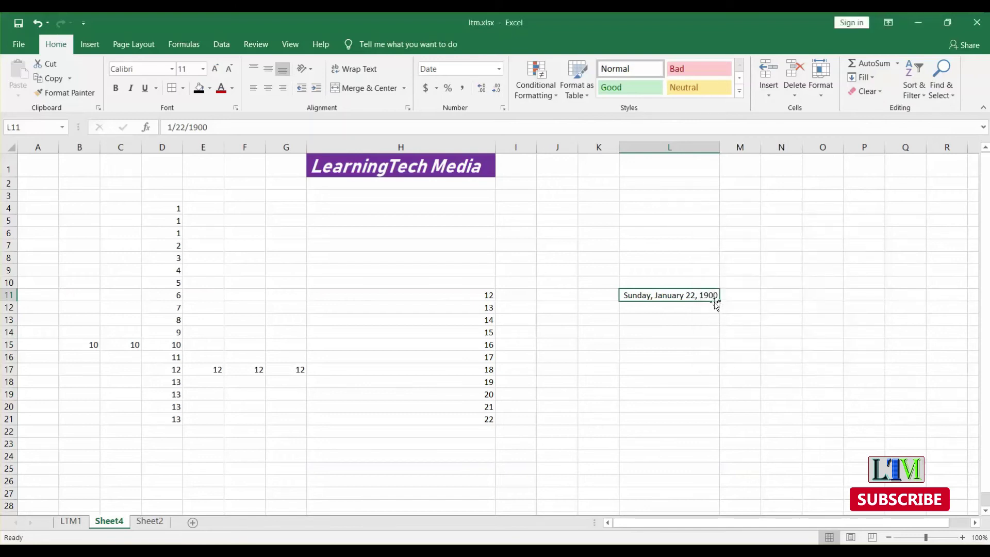
# Fill L11:L18 with a column date series stepping by 1 Month.
pyautogui.moveTo(715, 302); pyautogui.dragTo(707, 381)
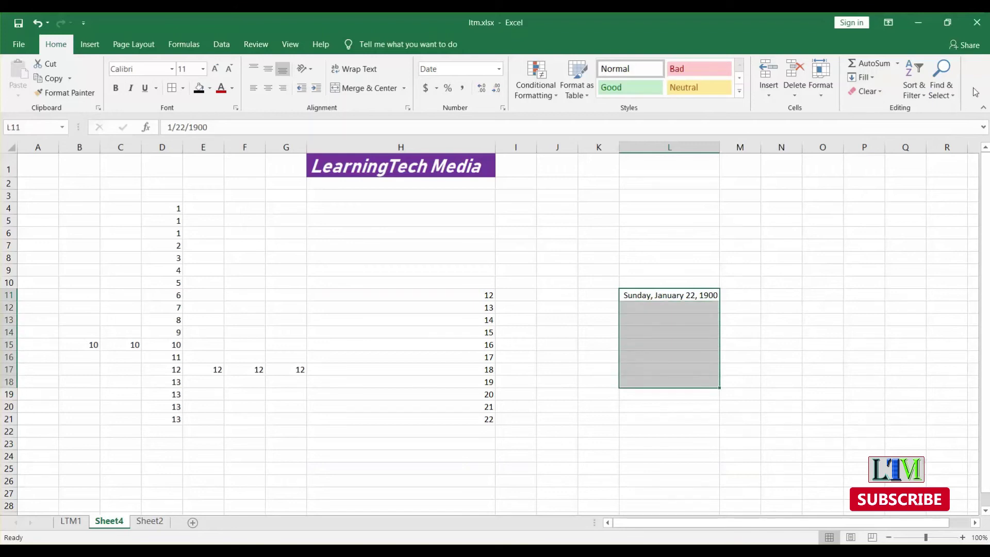
pyautogui.click(874, 77)
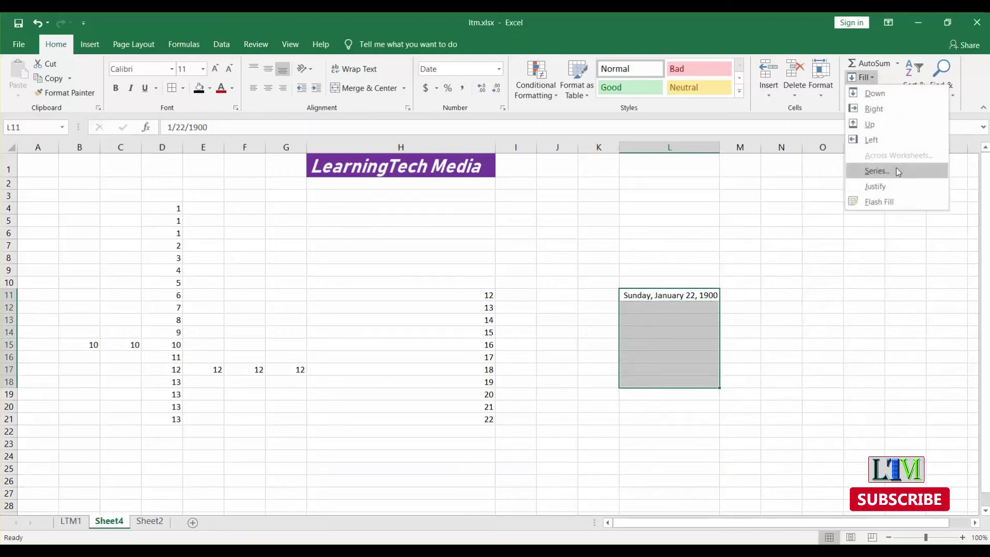
pyautogui.click(883, 171)
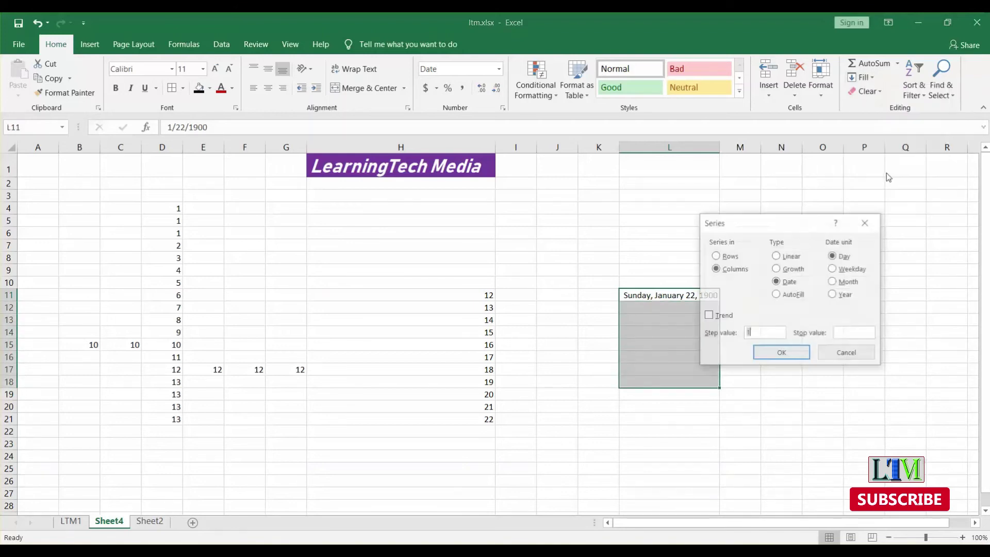
pyautogui.click(845, 282)
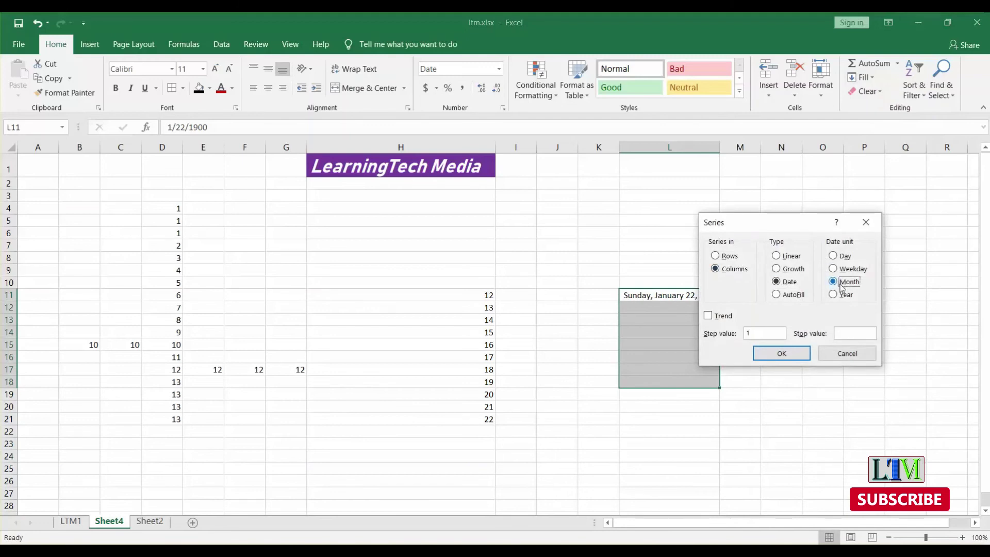
pyautogui.click(797, 353)
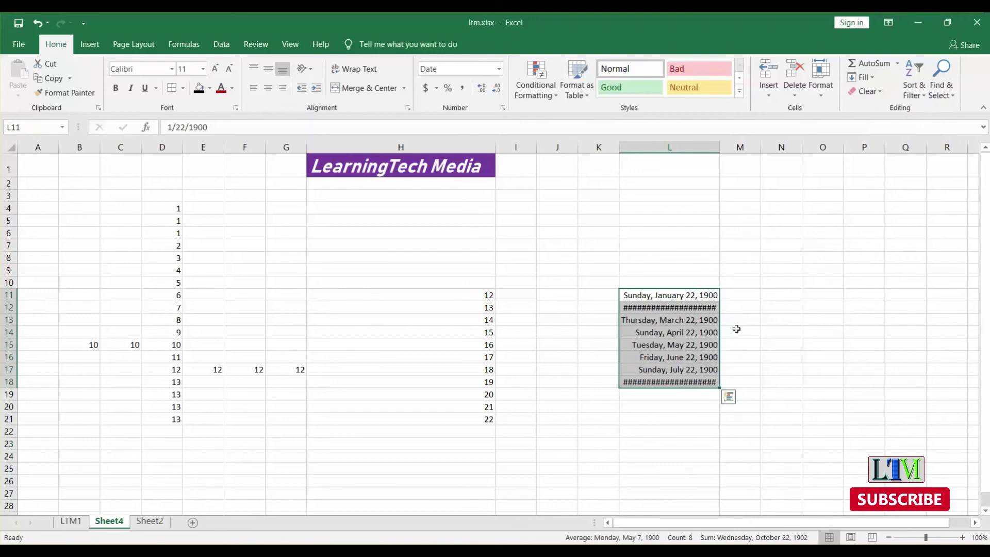
# Check the monthly dates in L12 through L18, January to August 1900.
pyautogui.click(780, 331)
pyautogui.click(681, 308)
pyautogui.click(688, 320)
pyautogui.click(691, 333)
pyautogui.doubleClick(692, 369)
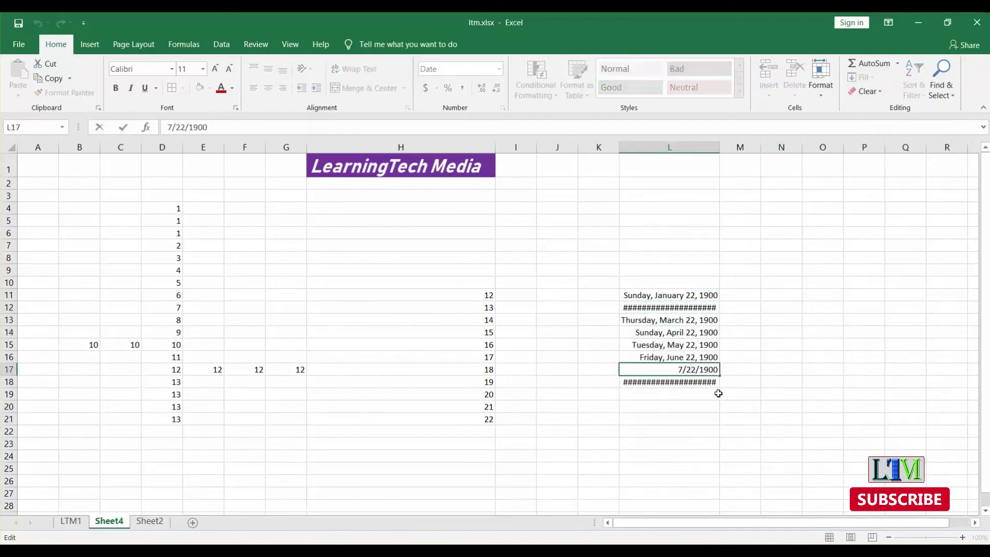
pyautogui.click(719, 393)
pyautogui.click(717, 382)
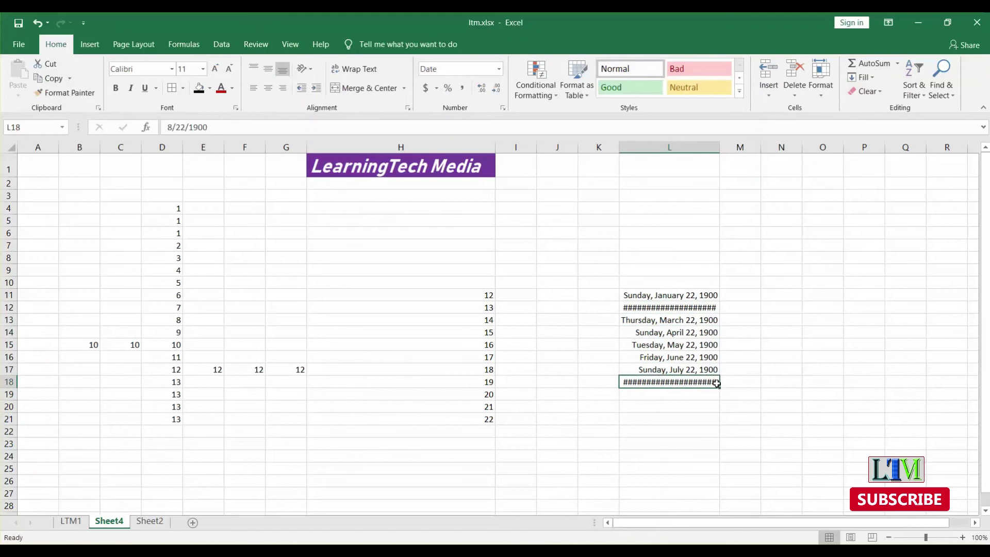
pyautogui.moveTo(717, 382); pyautogui.dragTo(667, 294)
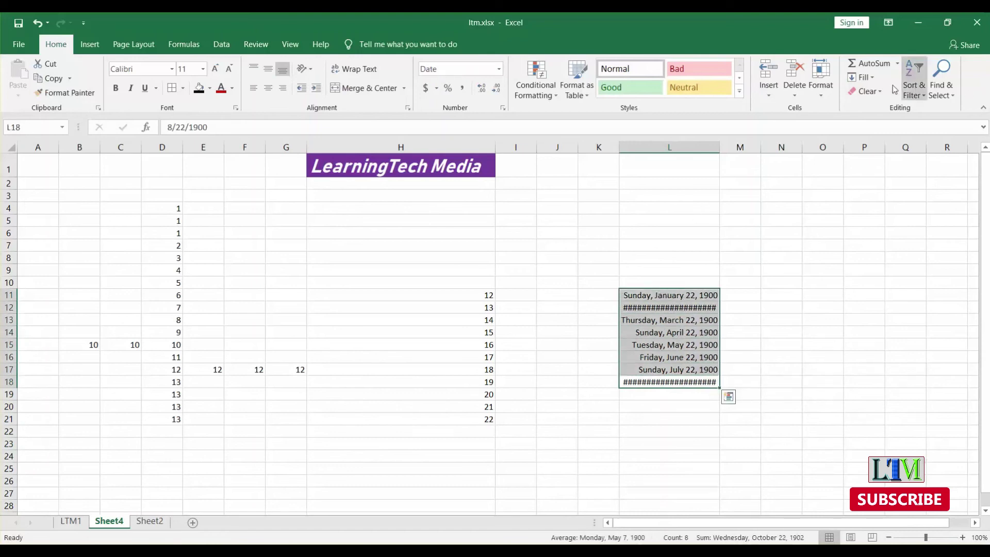
pyautogui.click(797, 346)
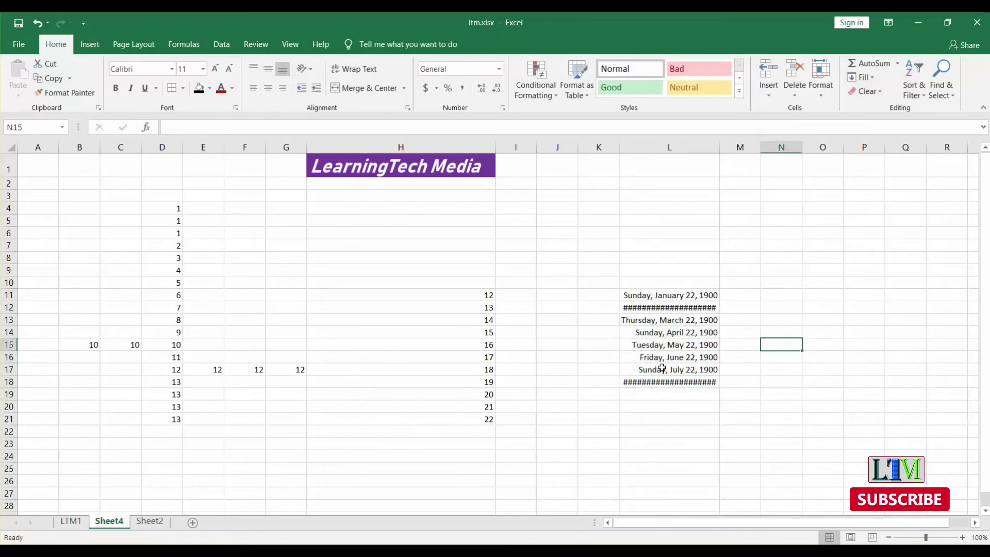
# Fill L17:Q17 as a row date series stepping by Year from July 22, 1900.
pyautogui.moveTo(642, 369); pyautogui.dragTo(896, 372)
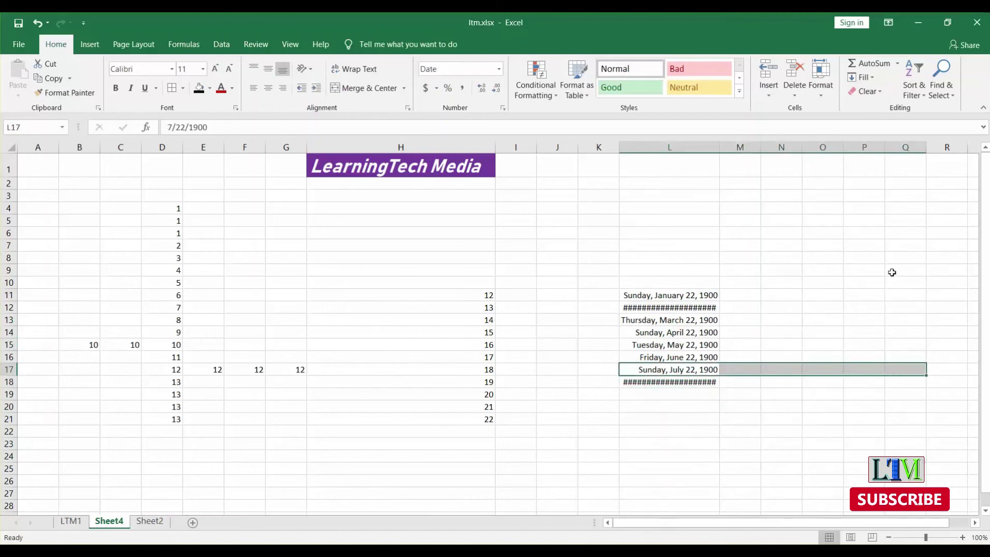
pyautogui.click(875, 77)
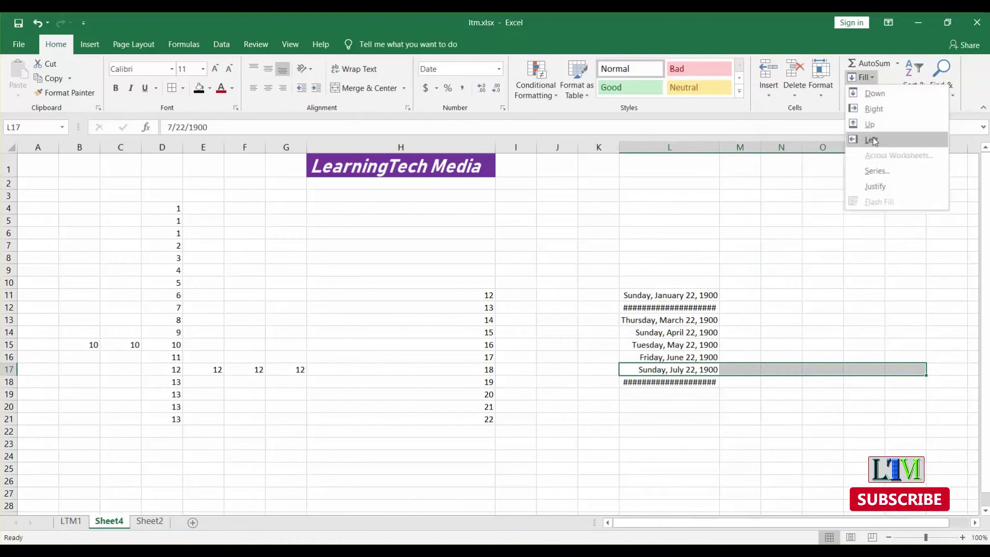
pyautogui.click(873, 170)
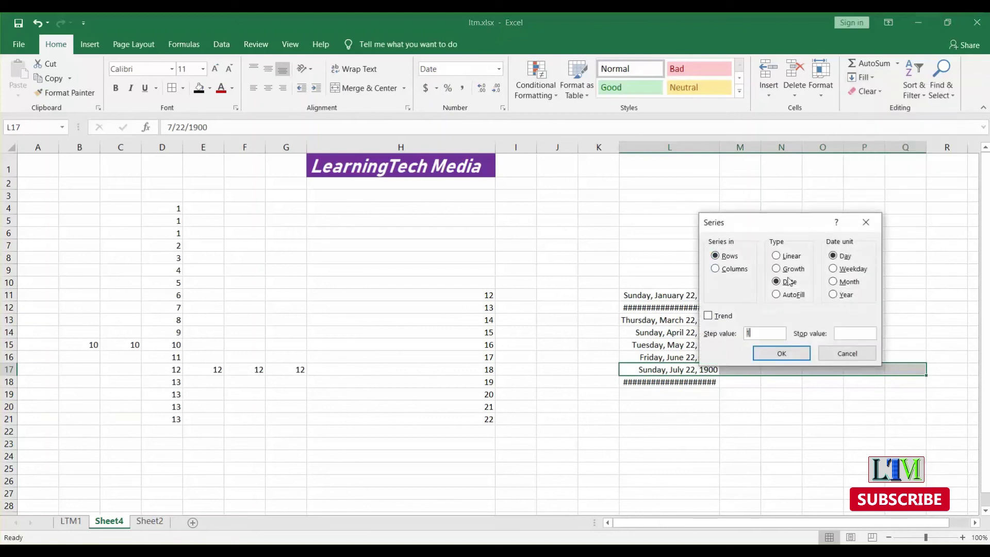
pyautogui.click(850, 295)
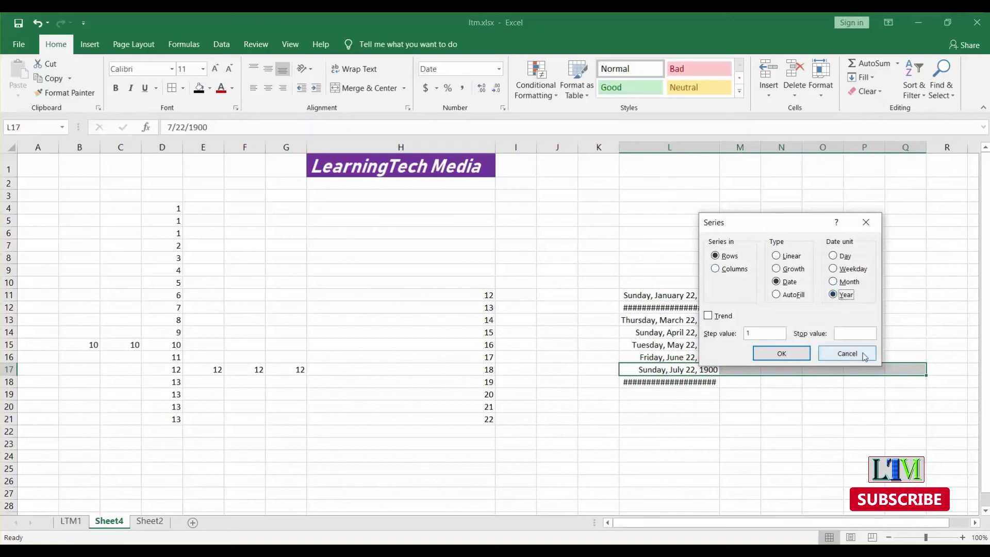
pyautogui.click(804, 351)
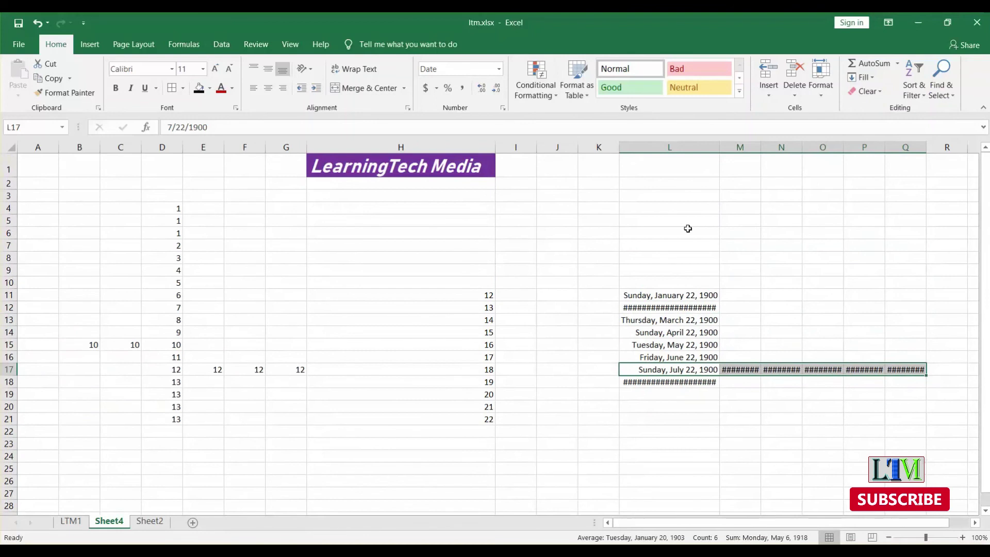
# Apply Long Date format to row 17's dates, e.g. Monday, July 22, 1901.
pyautogui.click(499, 69)
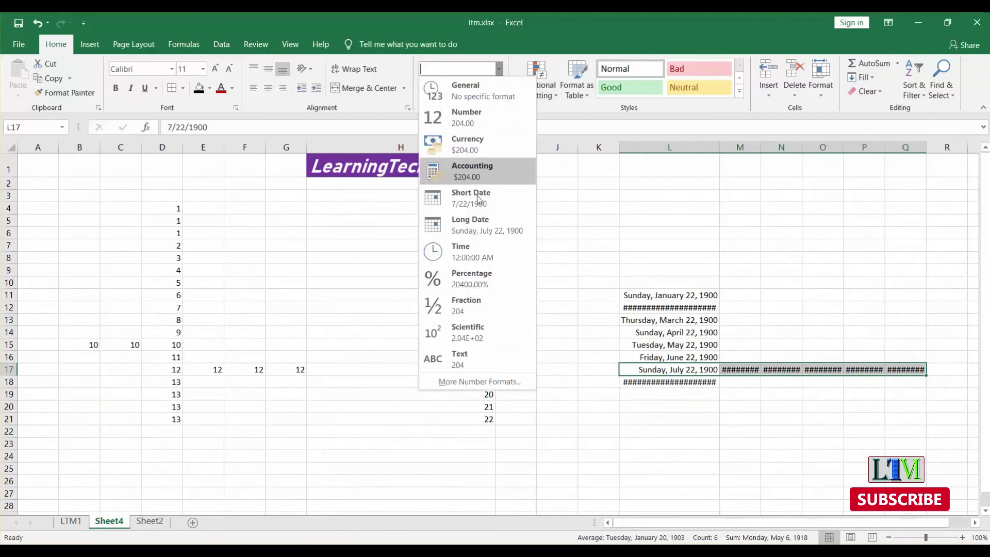
pyautogui.click(468, 215)
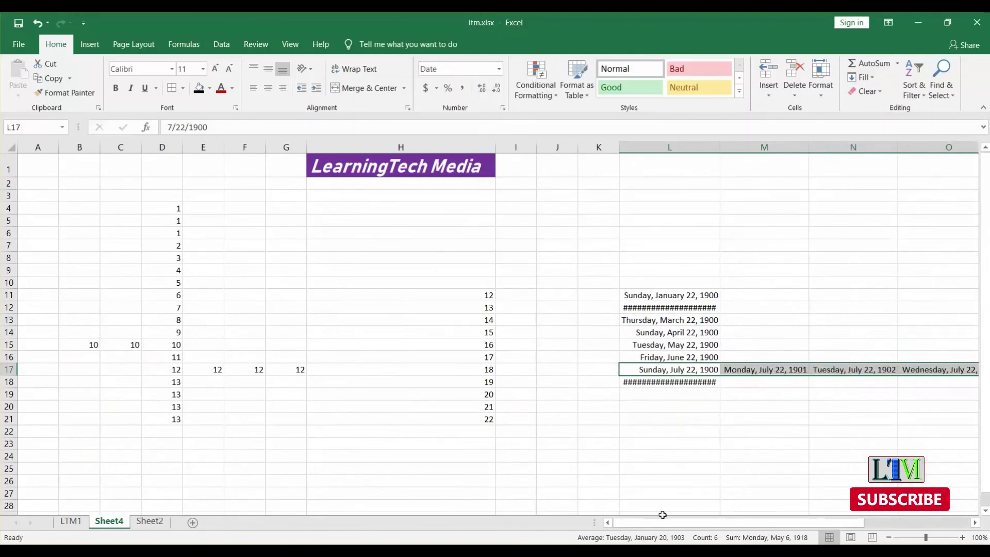
pyautogui.moveTo(805, 523); pyautogui.dragTo(867, 523)
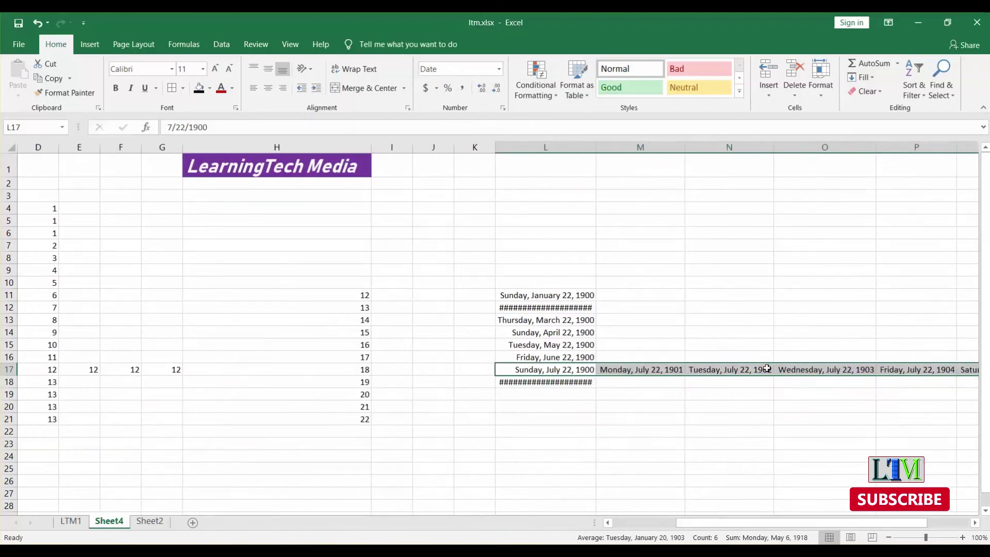
pyautogui.click(529, 418)
pyautogui.moveTo(557, 383); pyautogui.dragTo(558, 295)
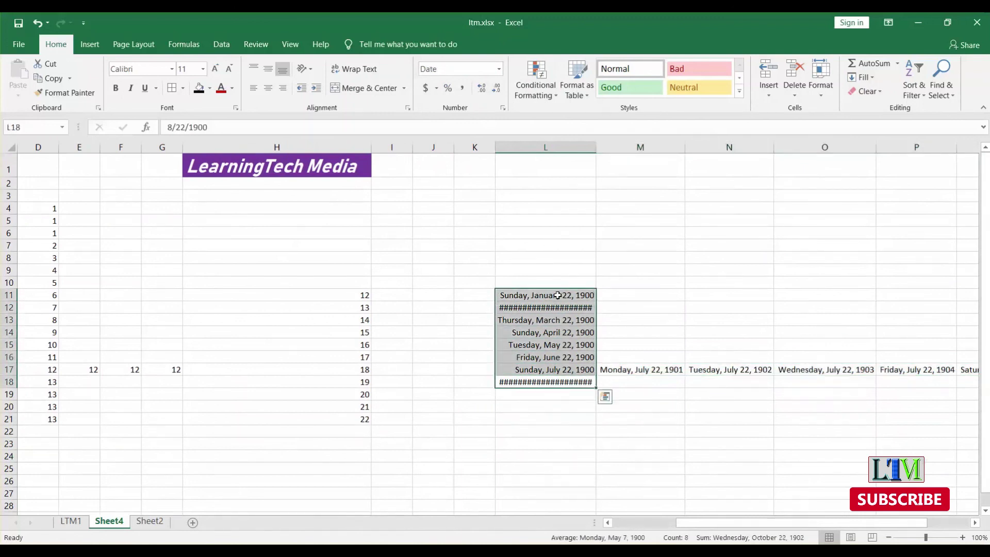
# Apply Long Date format to the monthly dates in L11:L18, then check L11, L12, L14 and L16.
pyautogui.click(500, 69)
pyautogui.click(468, 229)
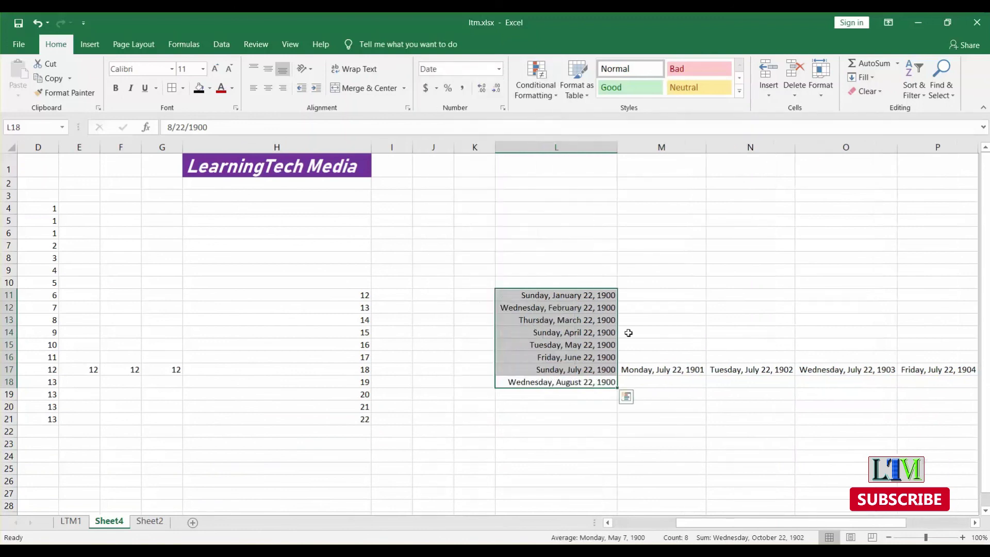
pyautogui.click(665, 312)
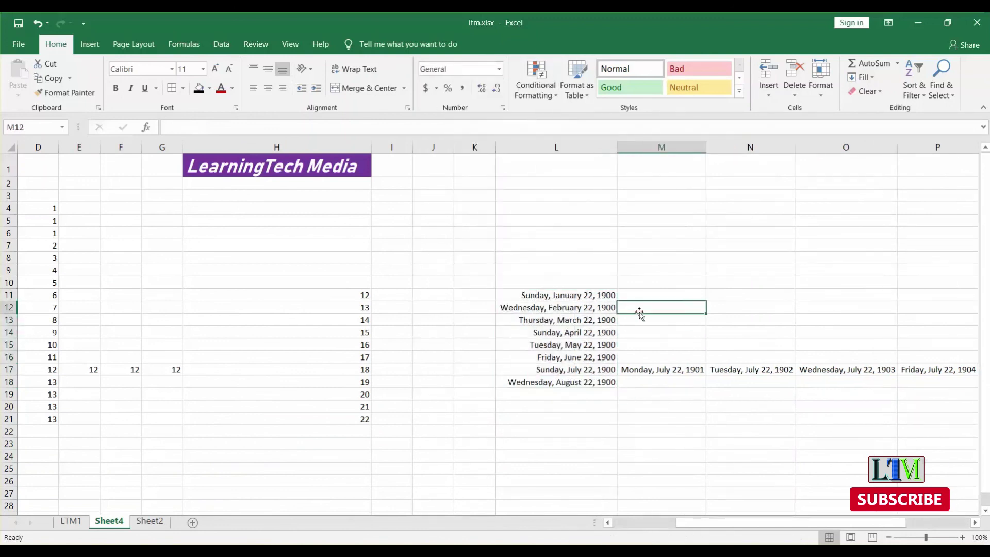
pyautogui.click(584, 297)
pyautogui.click(578, 308)
pyautogui.click(574, 332)
pyautogui.click(576, 357)
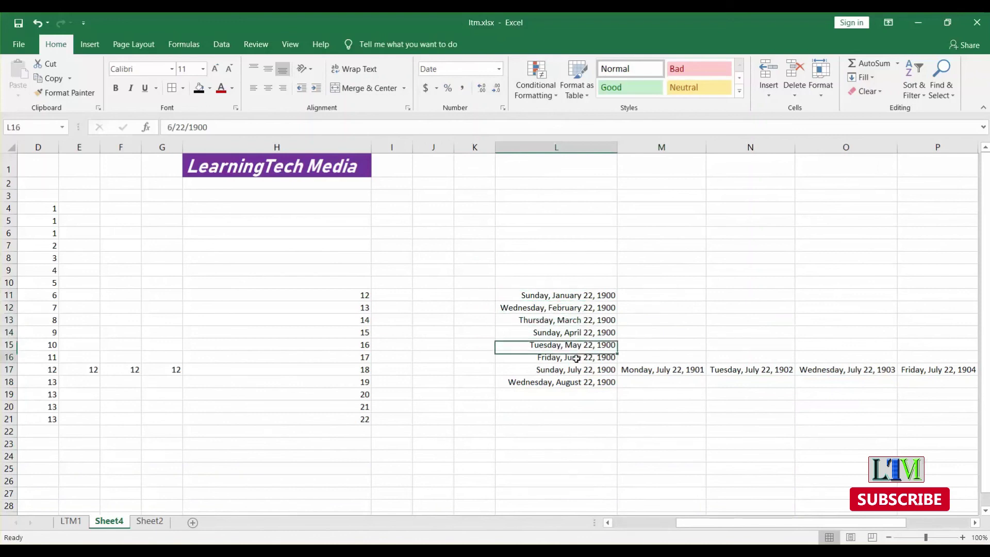